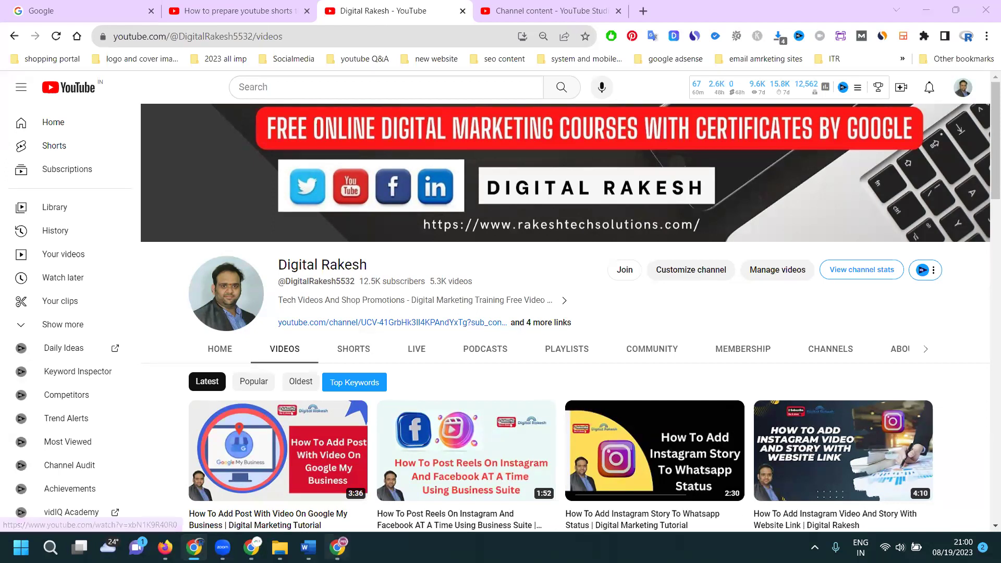
# Step: View the SF PMGM course page on the Empower IT Trainings website, then go back Home
pyautogui.hotkey('alt', 'Tab')
pyautogui.click(241, 13)
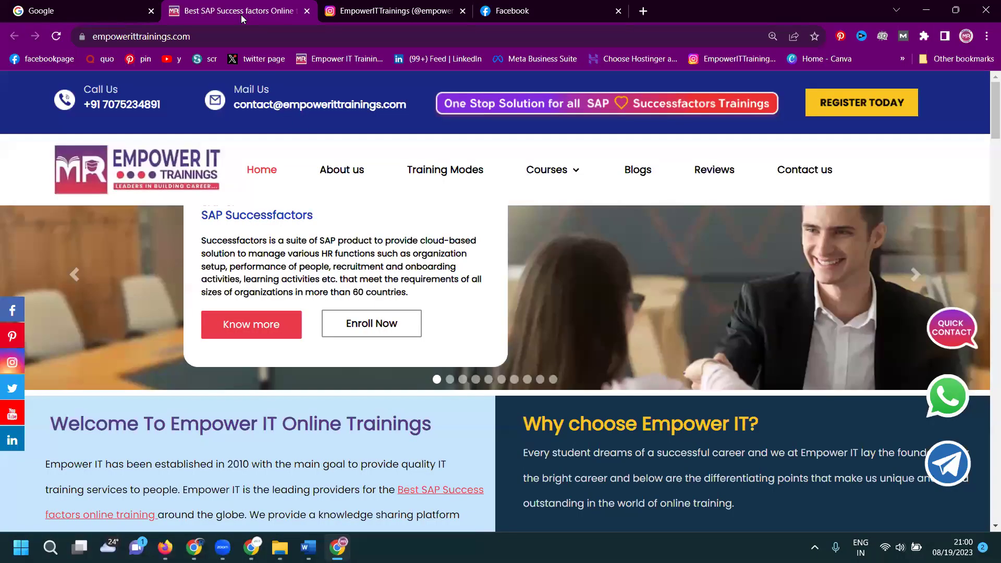
pyautogui.moveTo(569, 172)
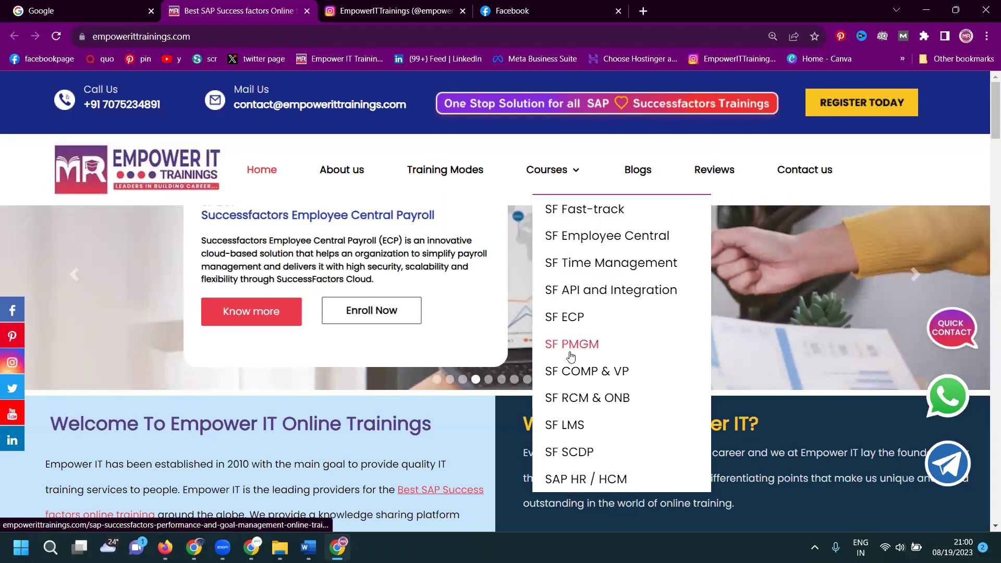
pyautogui.click(571, 354)
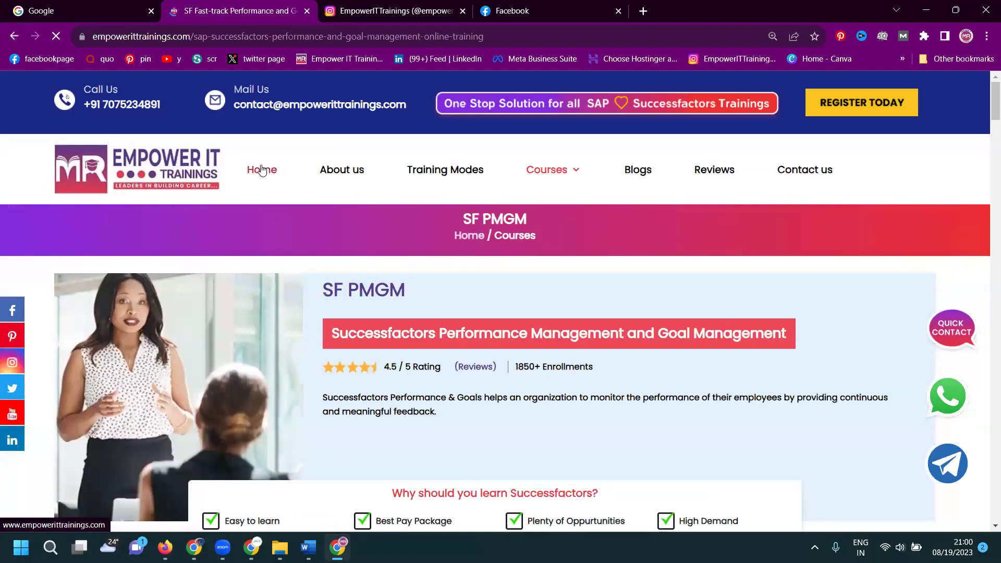
pyautogui.click(262, 170)
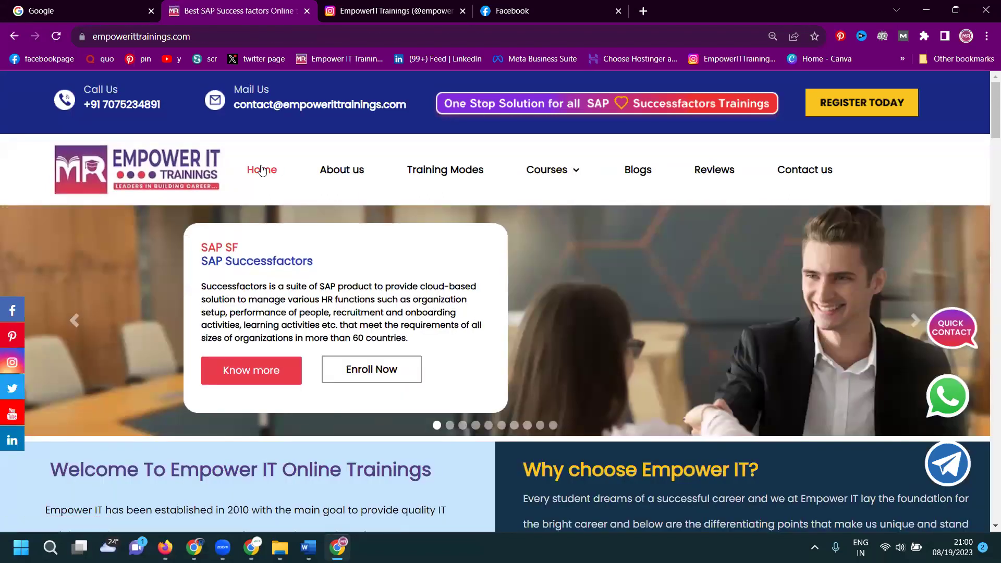
# Step: Switch to the Instagram tab showing the EmpowerITTrainings profile's posts
pyautogui.click(397, 12)
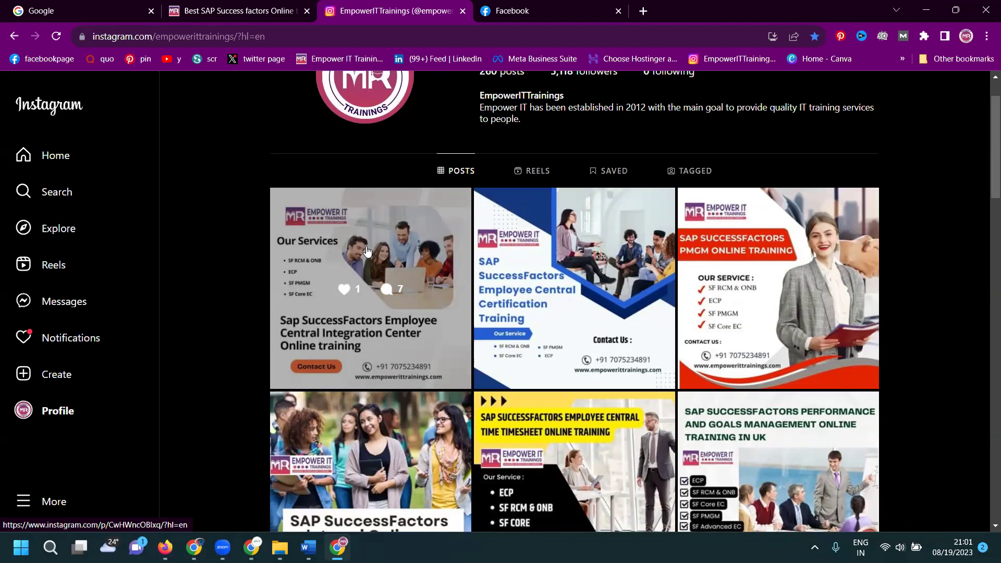
# Step: Go to the Facebook tab and confirm switching to the Empower ITtrainings account
pyautogui.click(528, 12)
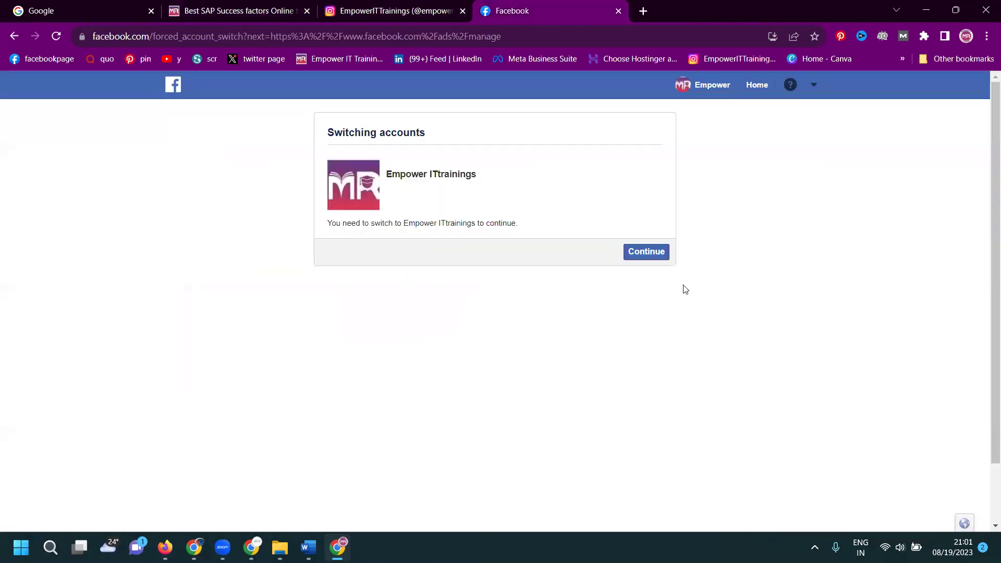
pyautogui.click(659, 252)
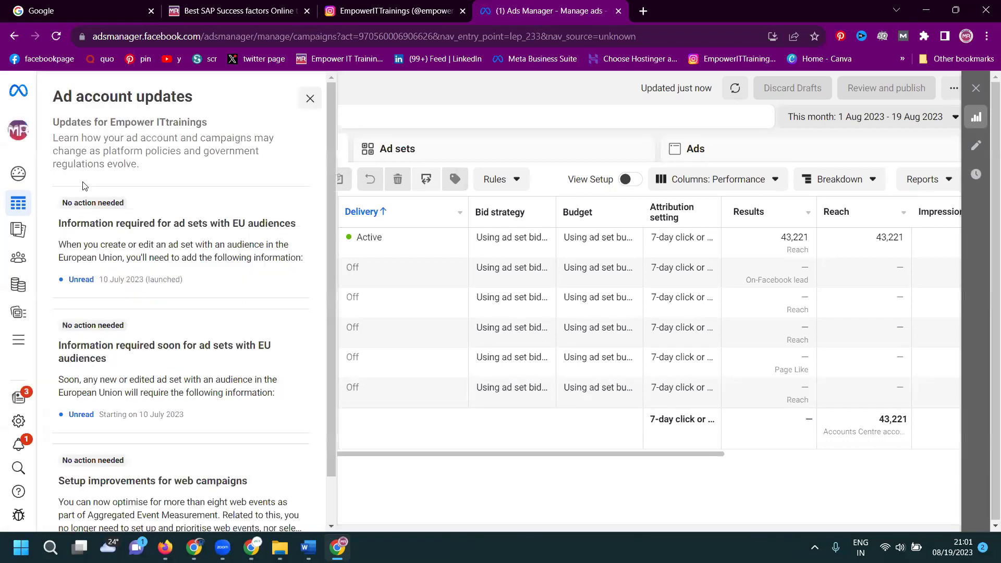
# Step: Close the updates panel and start a new campaign with the Traffic objective
pyautogui.click(310, 98)
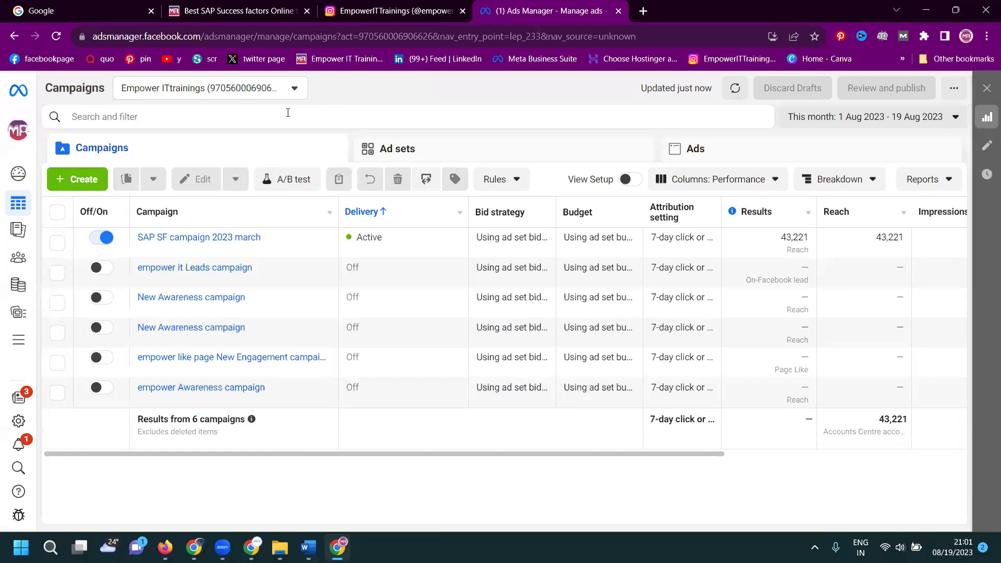
pyautogui.click(83, 182)
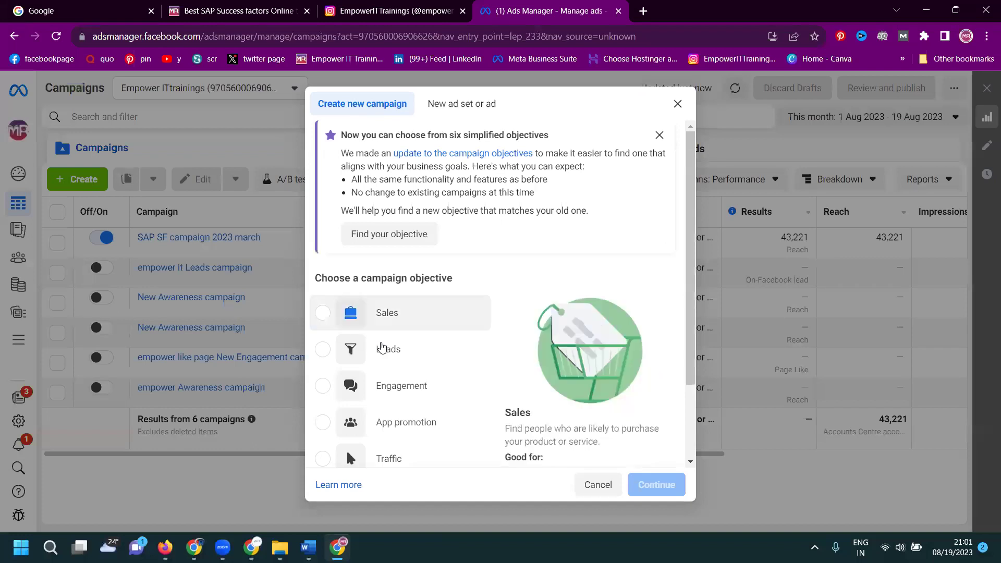
pyautogui.scroll(-2, 393, 351)
pyautogui.scroll(-1, 393, 351)
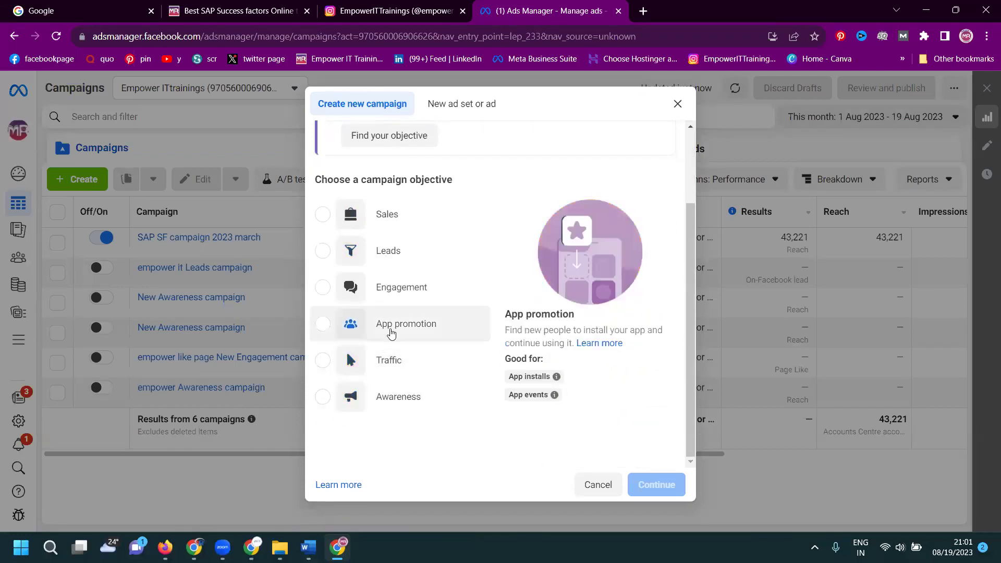
pyautogui.click(394, 353)
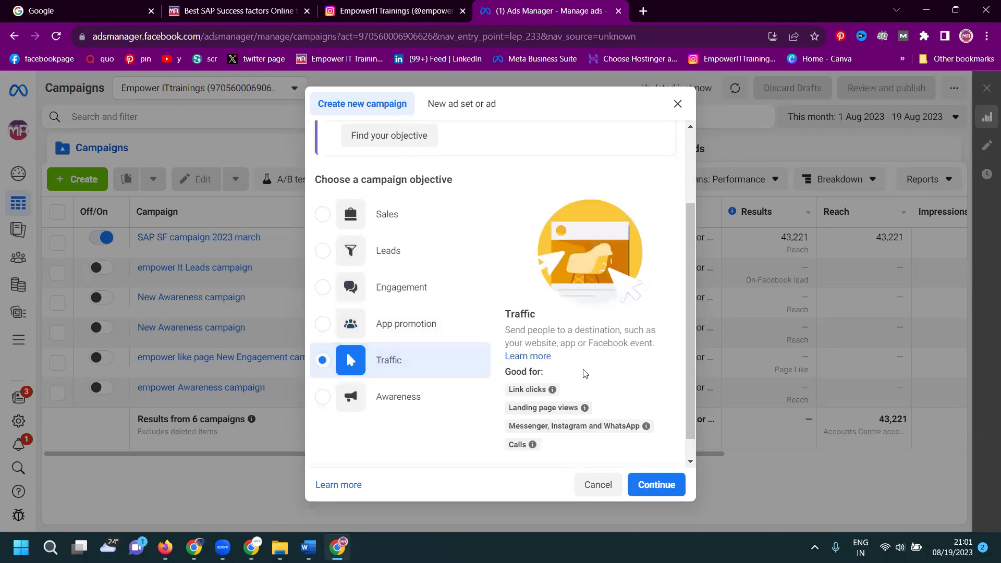
pyautogui.click(644, 483)
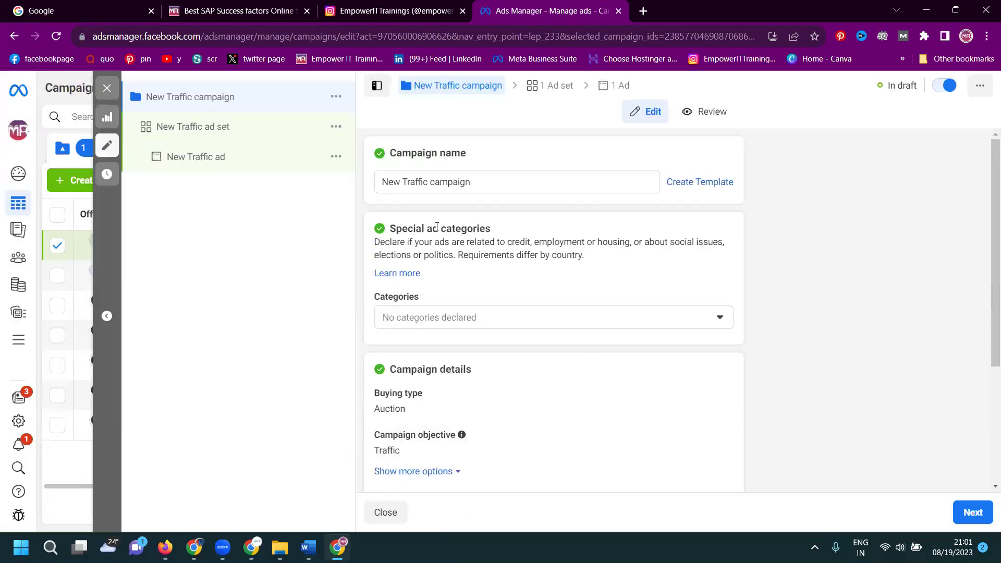
# Step: Rename the campaign to 'emp Traffic campaign'
pyautogui.doubleClick(392, 183)
pyautogui.write('emp')
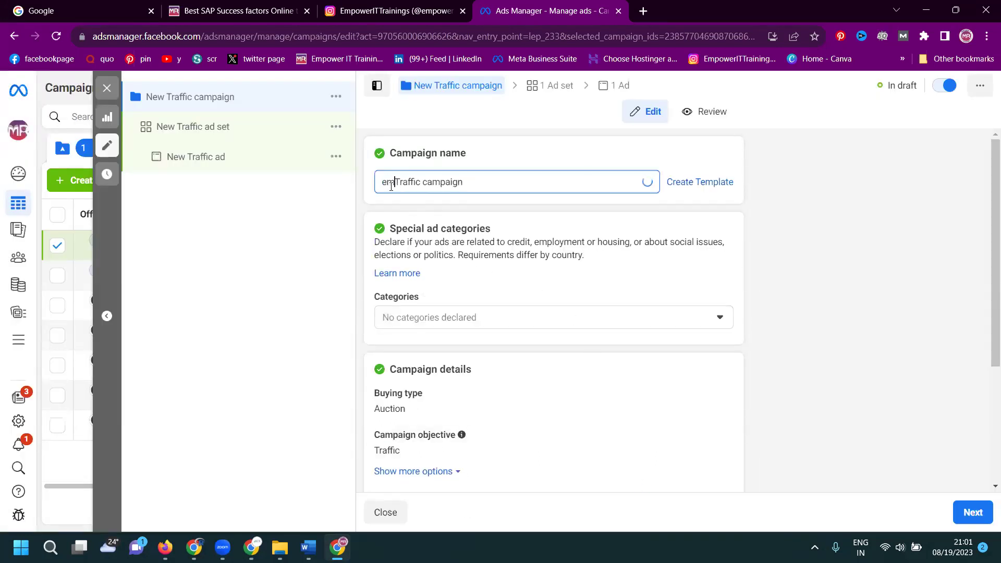
pyautogui.scroll(-3, 465, 290)
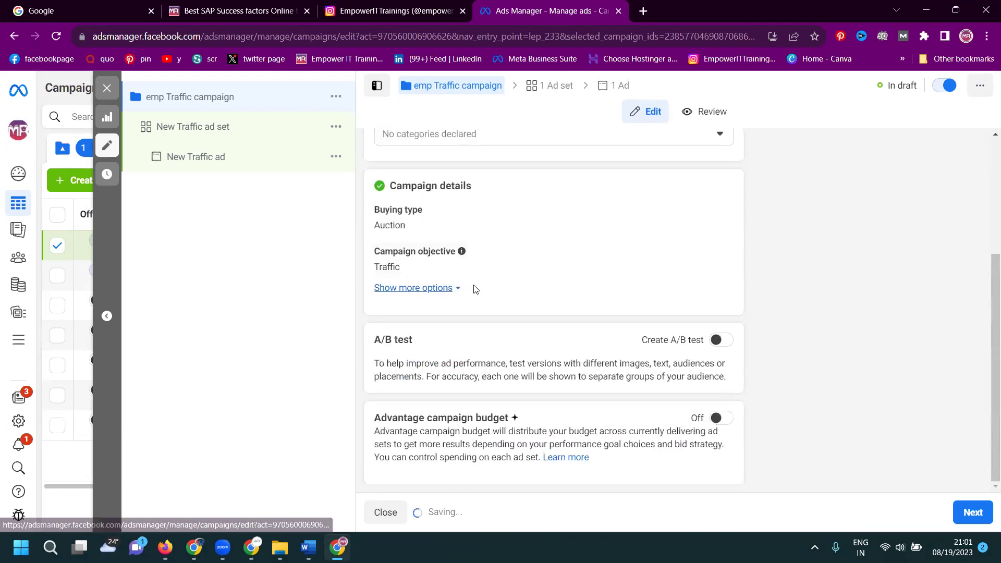
# Step: Rename the ad set to 'emp Traffic ad set'
pyautogui.click(964, 507)
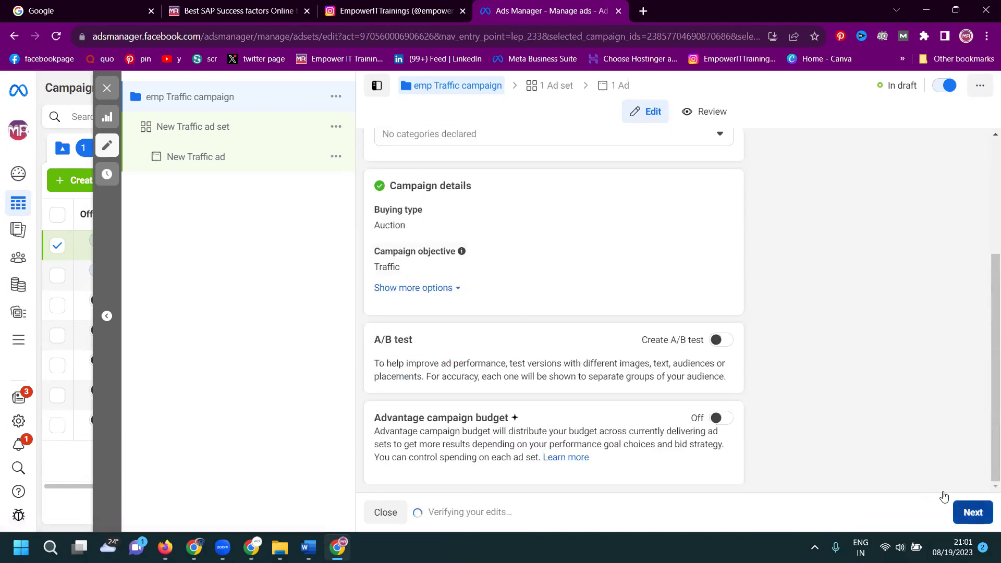
pyautogui.doubleClick(385, 184)
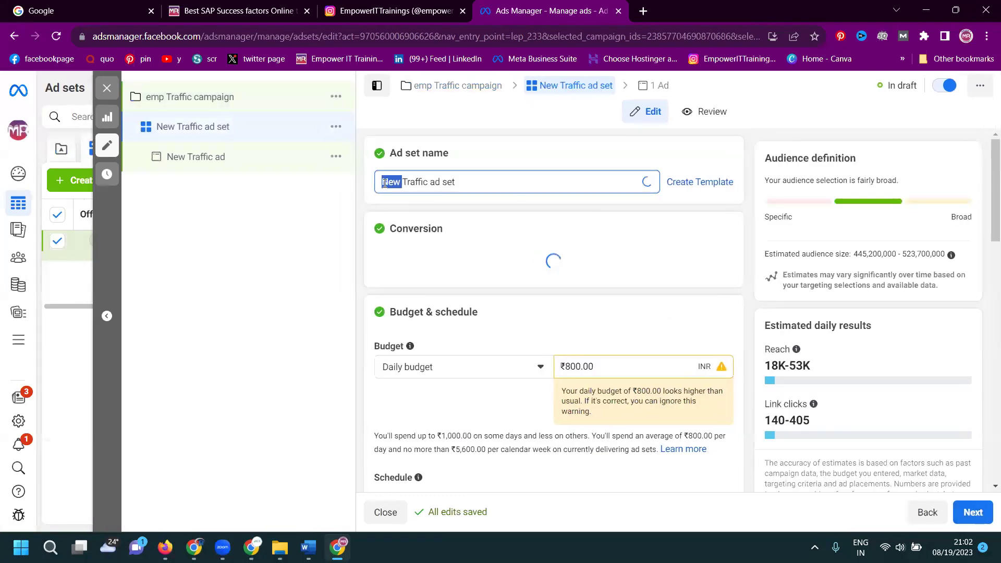
pyautogui.write('emp')
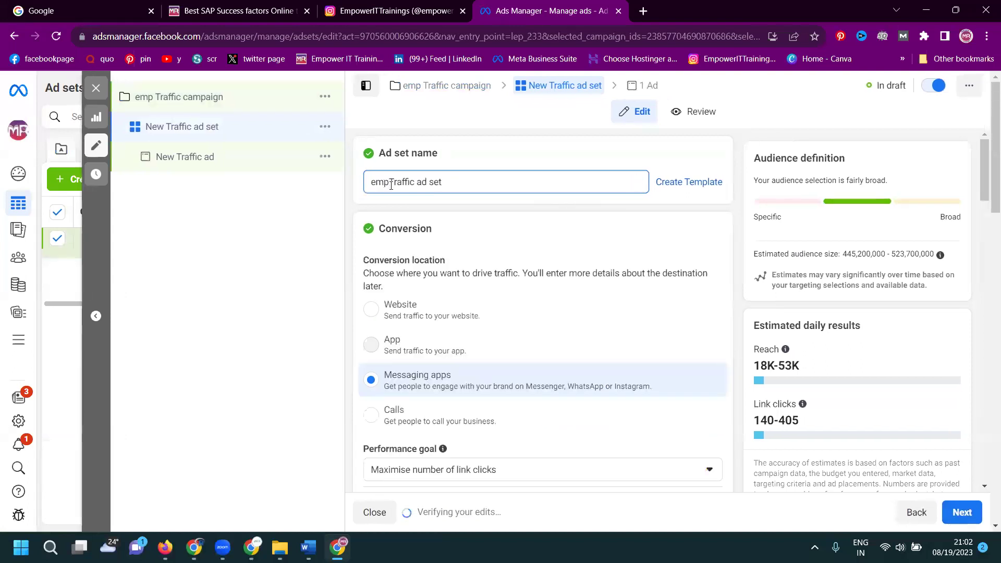
# Step: Add Instagram and WhatsApp as messaging destinations alongside Messenger
pyautogui.scroll(-1, 550, 232)
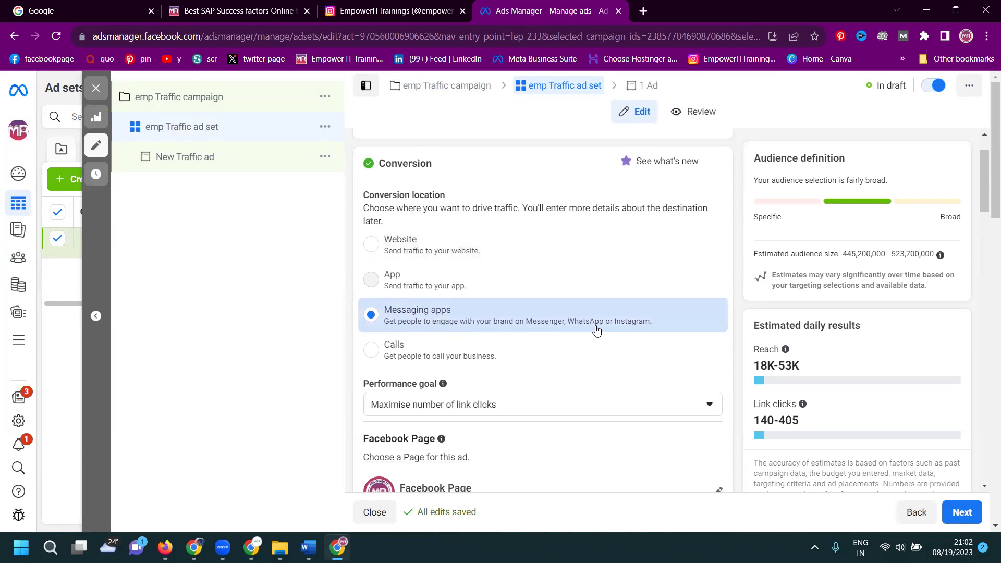
pyautogui.scroll(-4, 670, 326)
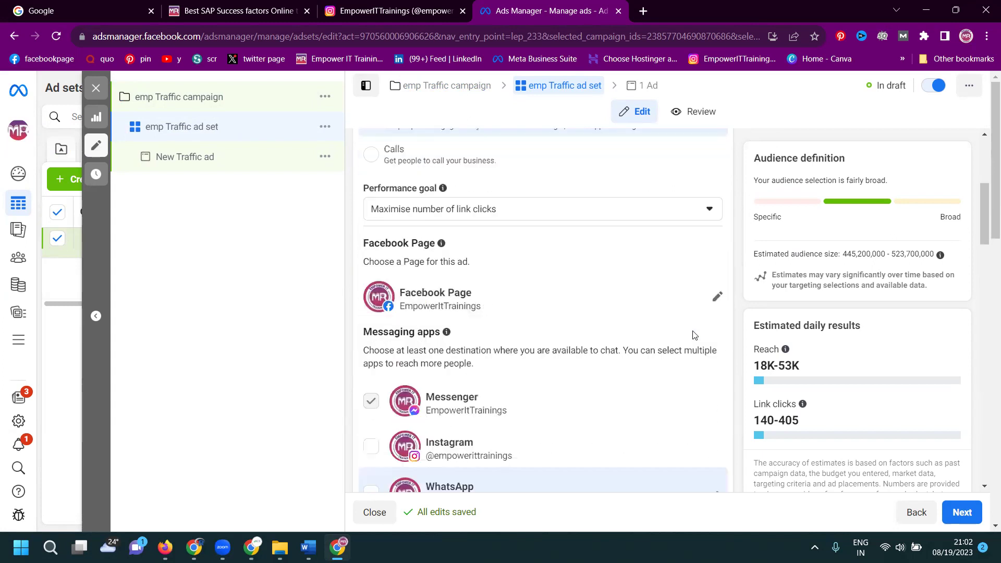
pyautogui.scroll(-3, 433, 318)
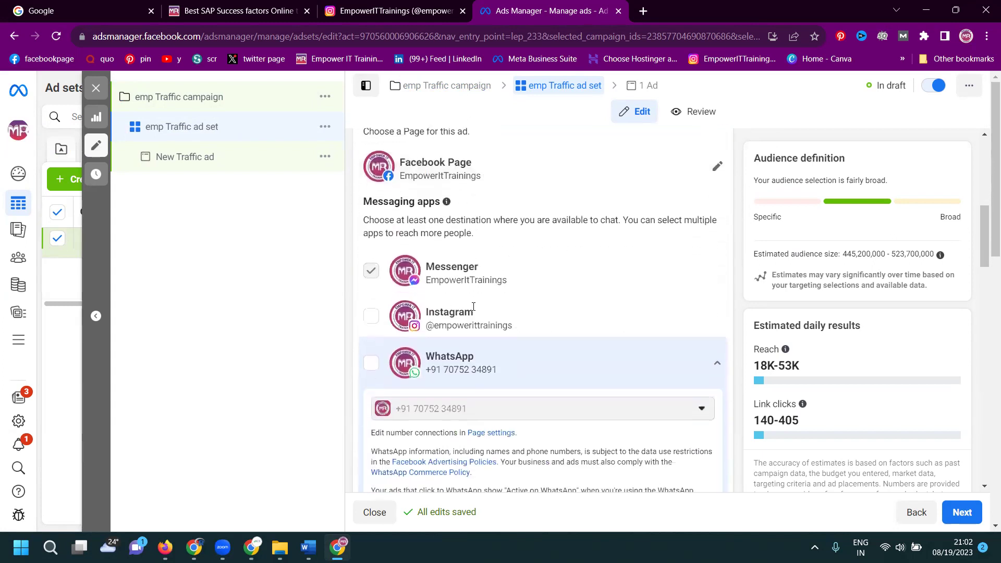
pyautogui.click(371, 315)
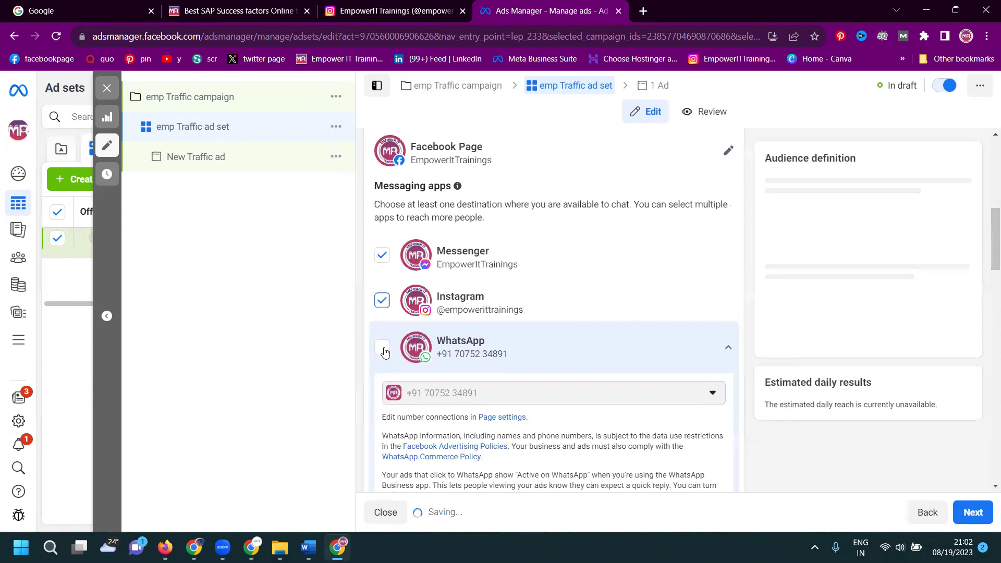
pyautogui.click(383, 350)
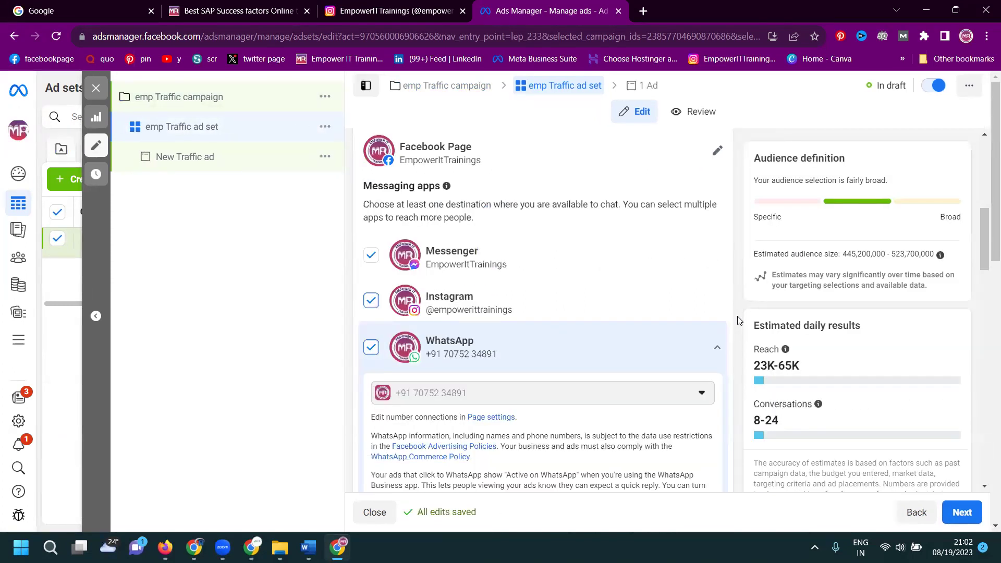
pyautogui.scroll(-4, 713, 314)
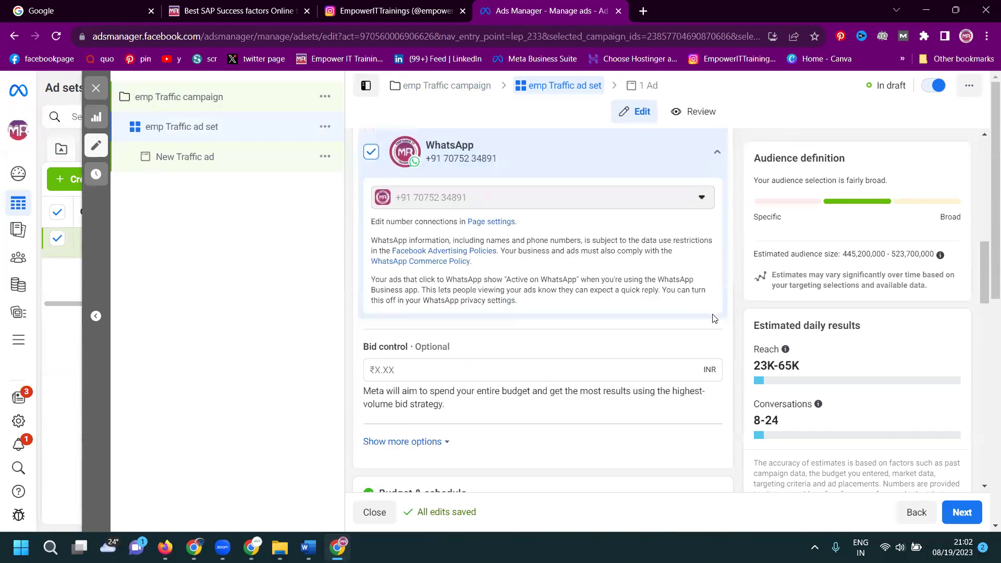
pyautogui.scroll(-4, 714, 319)
# Step: Enter 85 as the daily budget amount, after trying 150 and 200
pyautogui.doubleClick(634, 350)
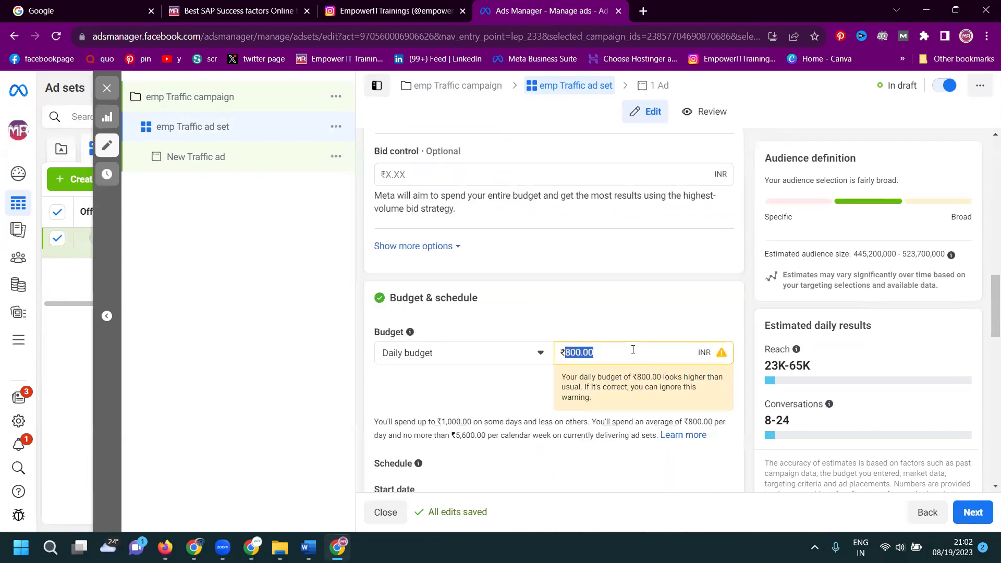
pyautogui.write('150')
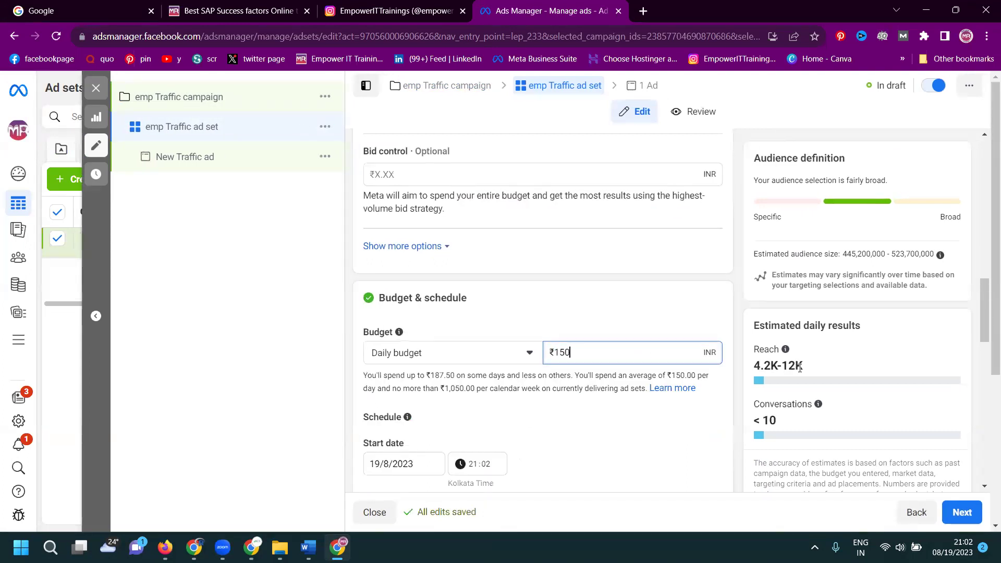
pyautogui.doubleClick(641, 354)
pyautogui.write('200')
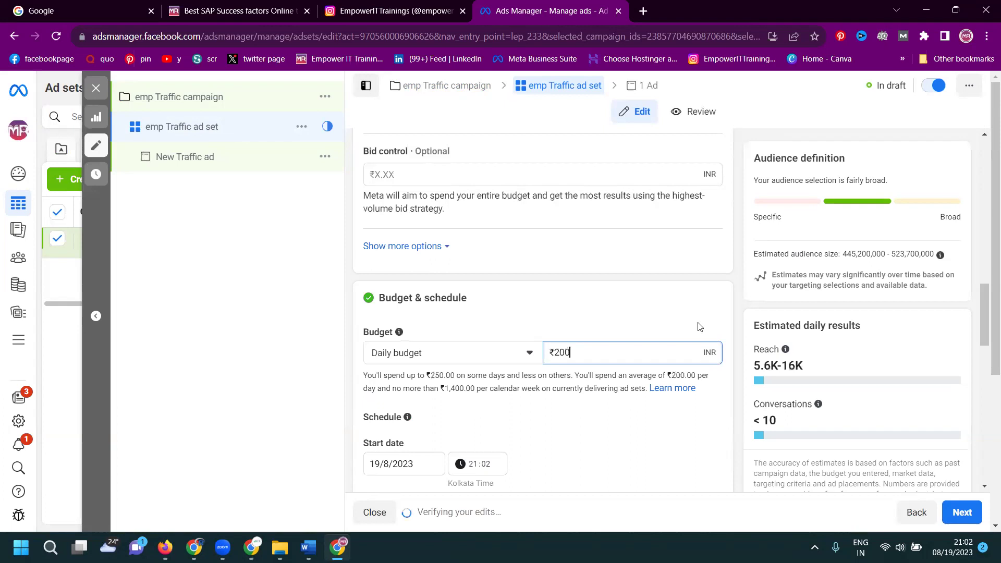
pyautogui.click(699, 327)
pyautogui.moveTo(780, 372)
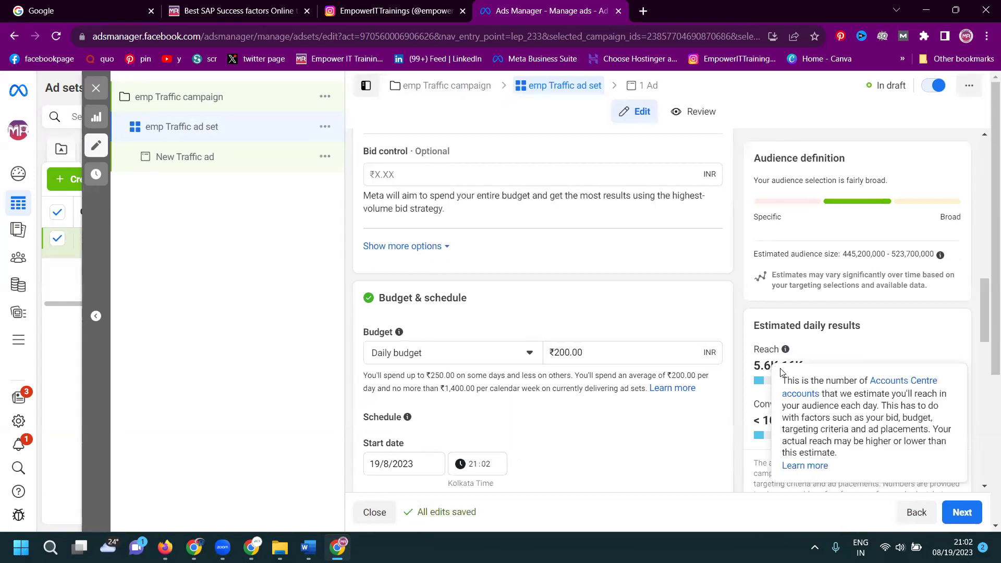
pyautogui.click(656, 356)
pyautogui.write('85')
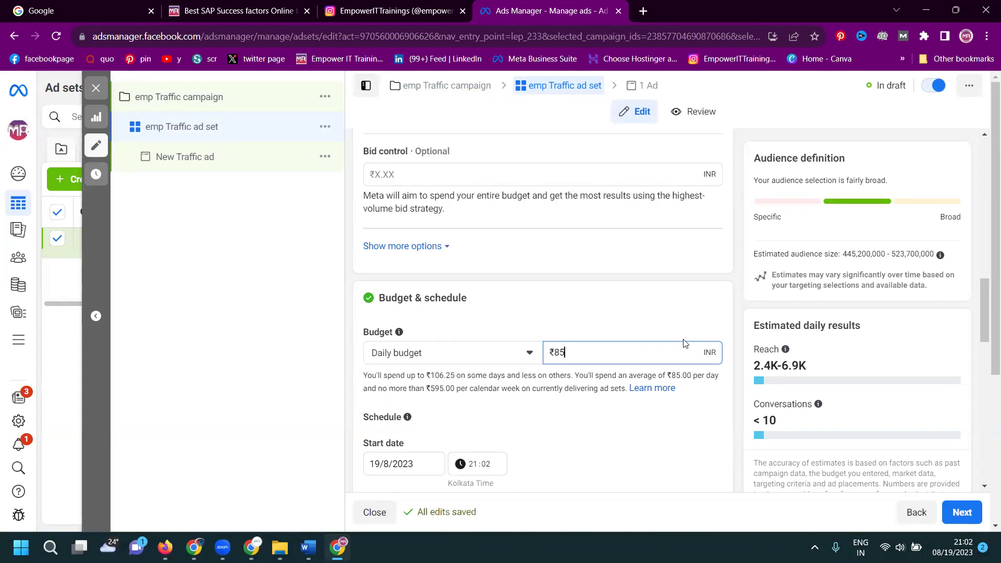
pyautogui.scroll(-3, 678, 313)
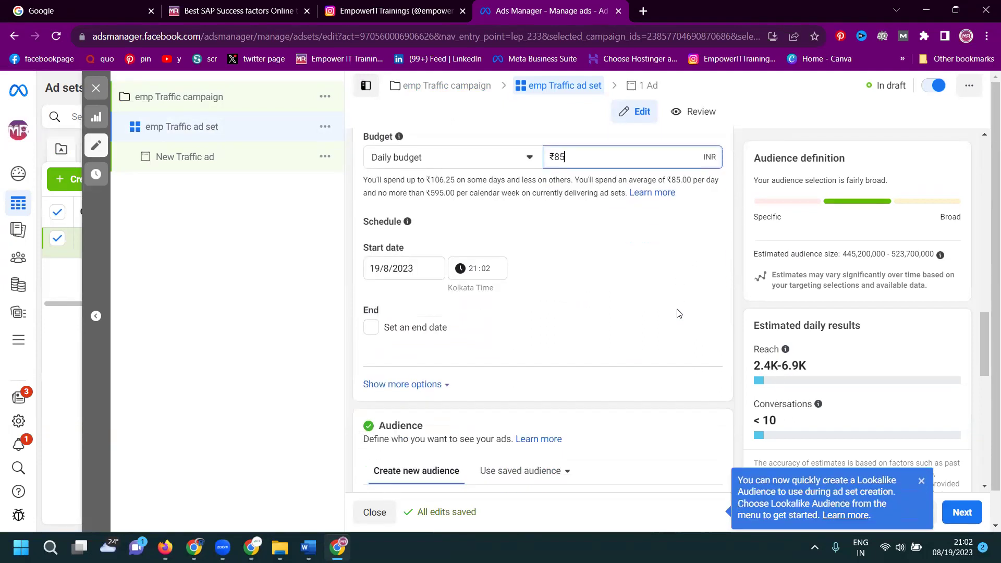
# Step: Edit the audience age to a maximum of 40 and a minimum of 25
pyautogui.scroll(-4, 673, 313)
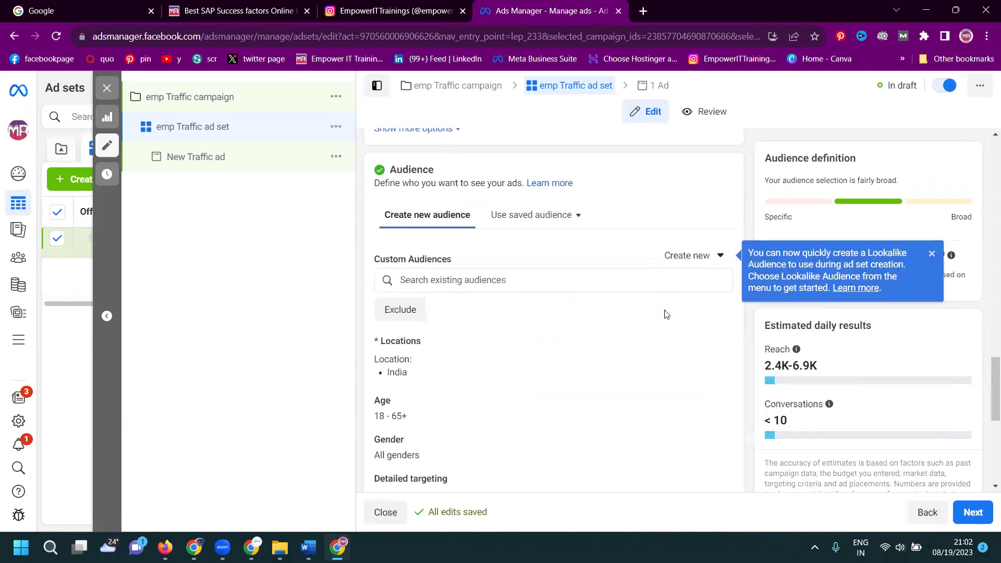
pyautogui.moveTo(655, 351)
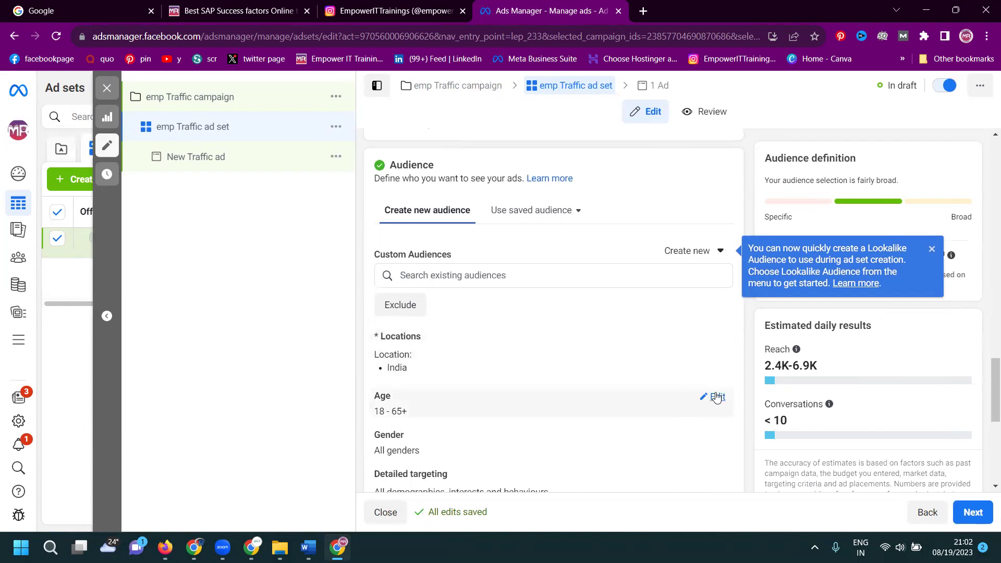
pyautogui.click(716, 397)
pyautogui.click(475, 417)
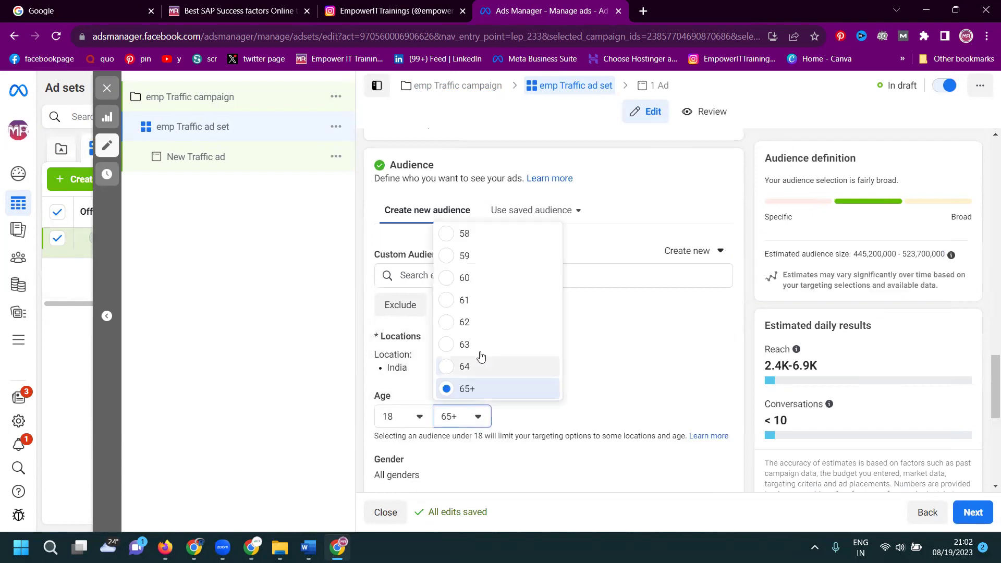
pyautogui.scroll(10, 479, 356)
pyautogui.scroll(-2, 478, 341)
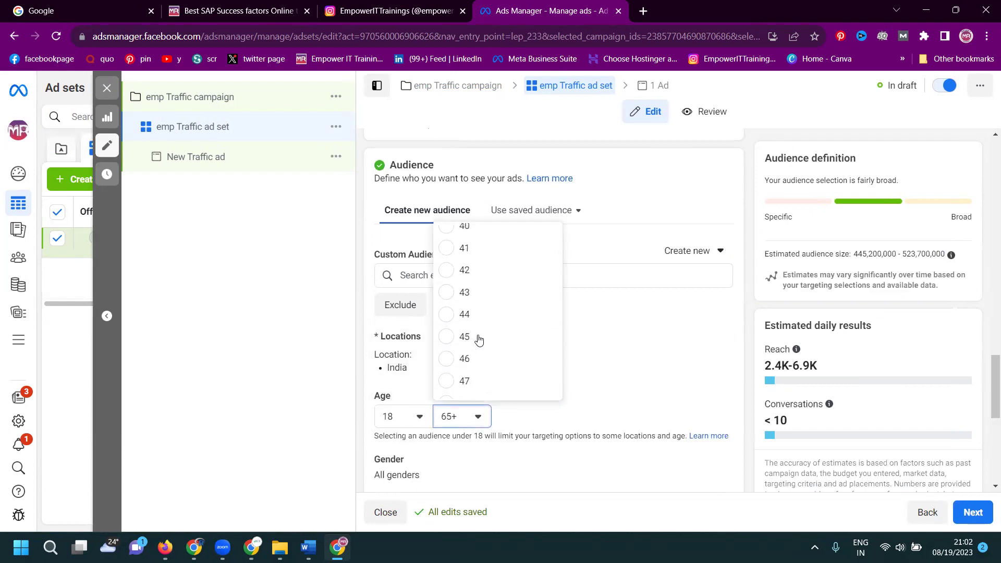
pyautogui.scroll(1, 475, 314)
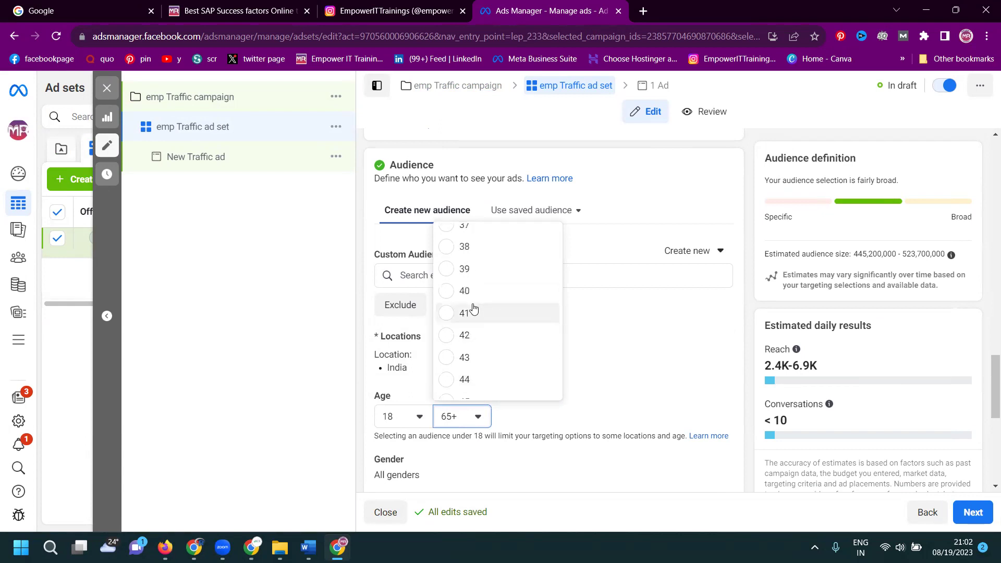
pyautogui.click(464, 291)
pyautogui.click(402, 417)
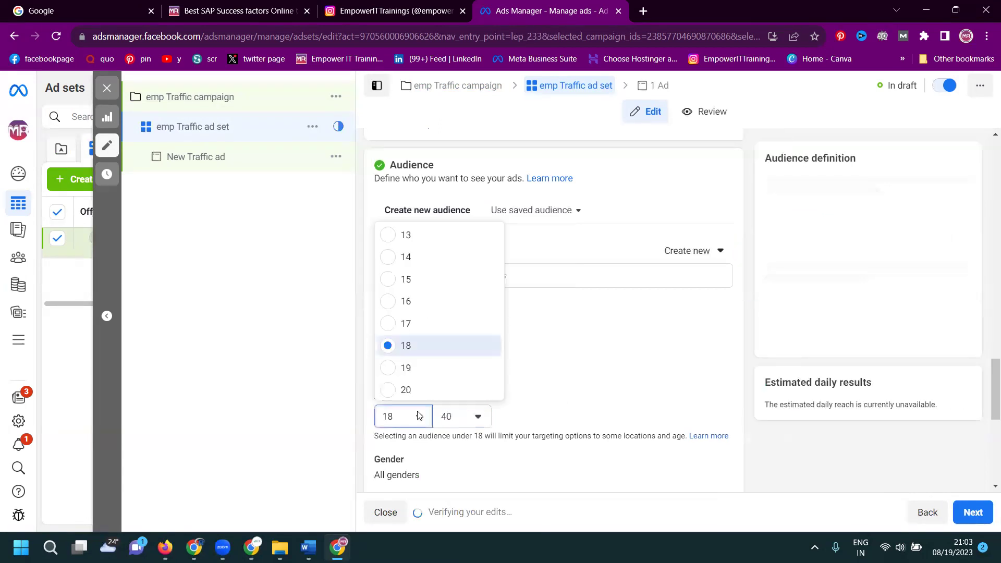
pyautogui.scroll(-2, 428, 351)
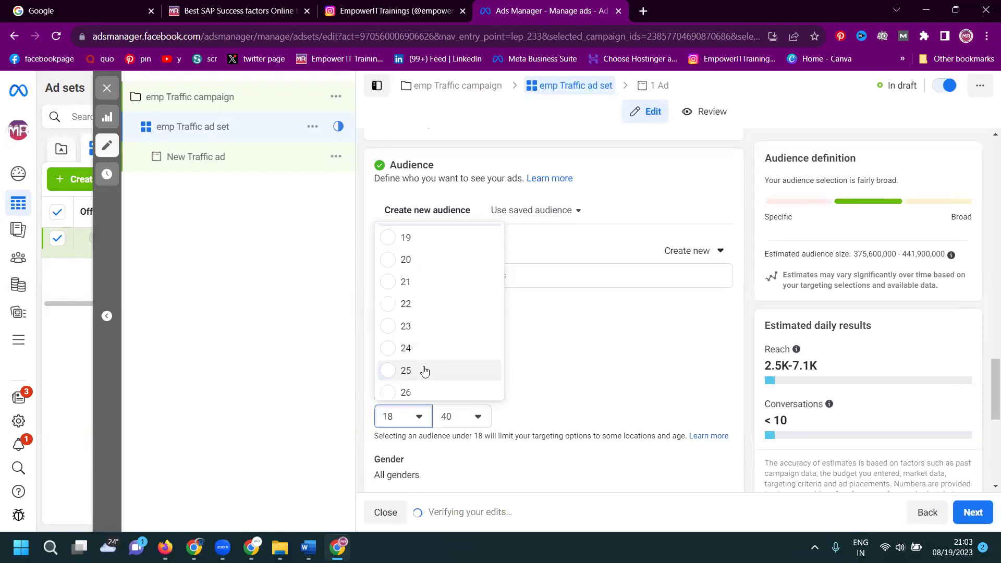
pyautogui.click(427, 370)
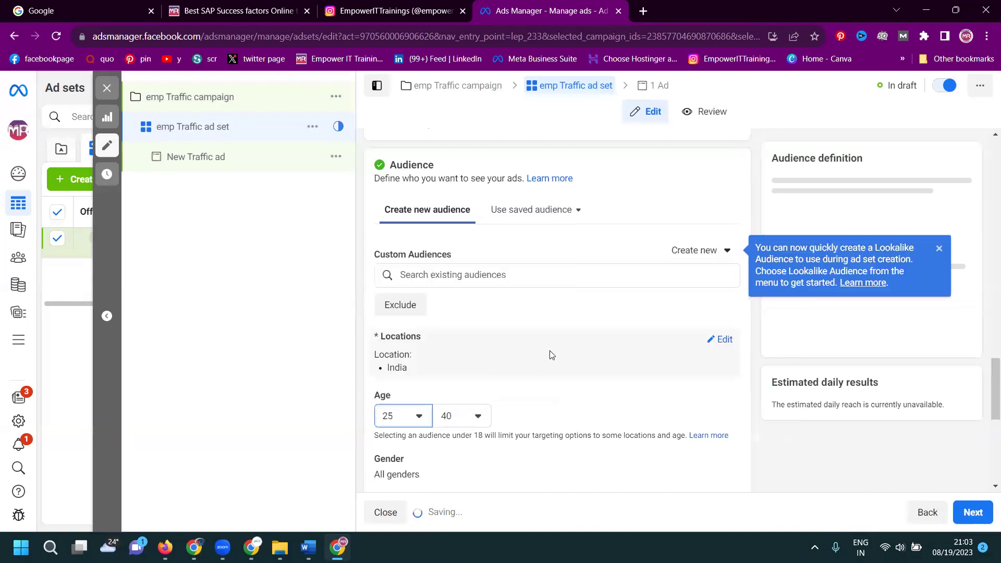
# Step: Add United States as a target location, removing a wrongly added Australian place
pyautogui.click(720, 342)
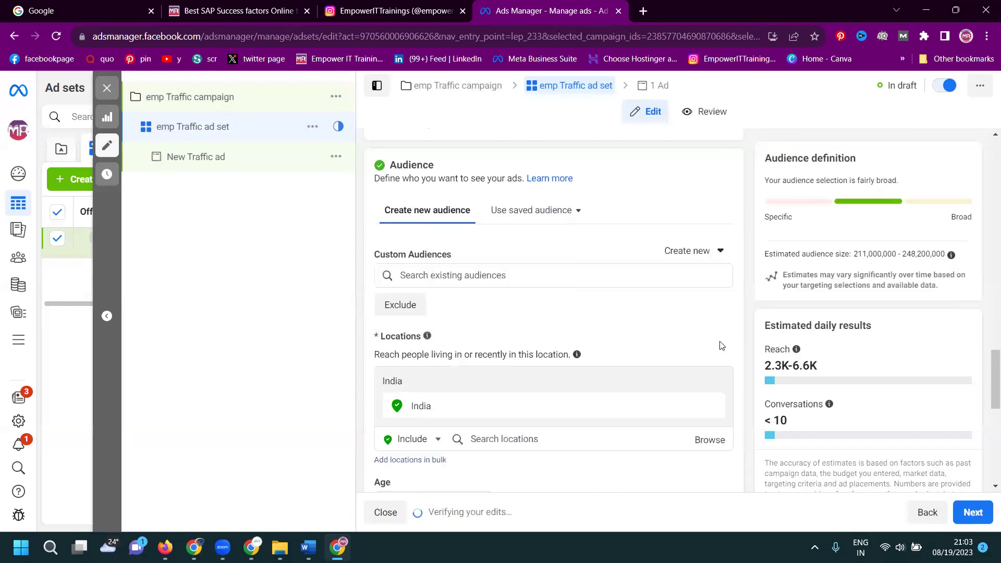
pyautogui.click(497, 438)
pyautogui.write('united state')
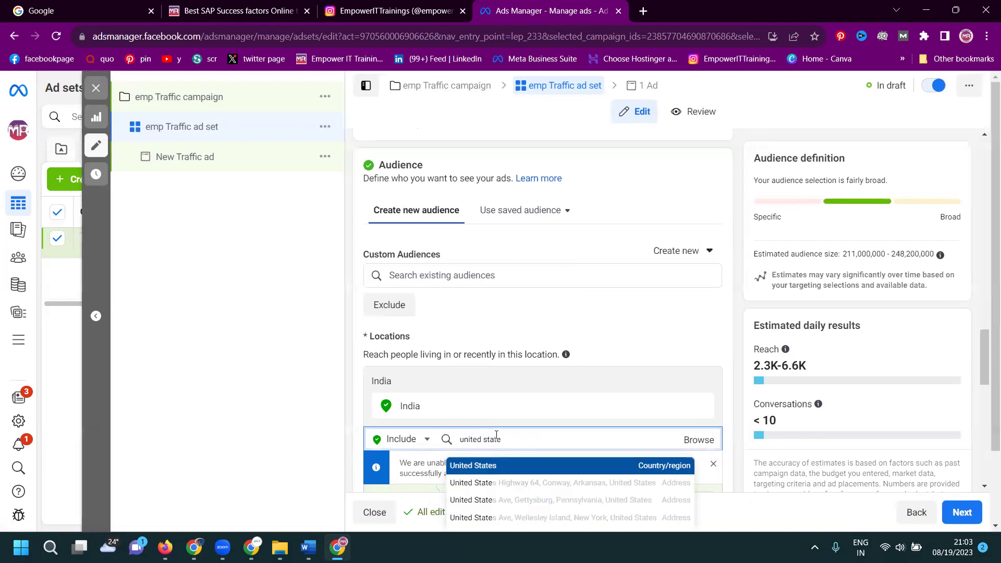
pyautogui.click(496, 465)
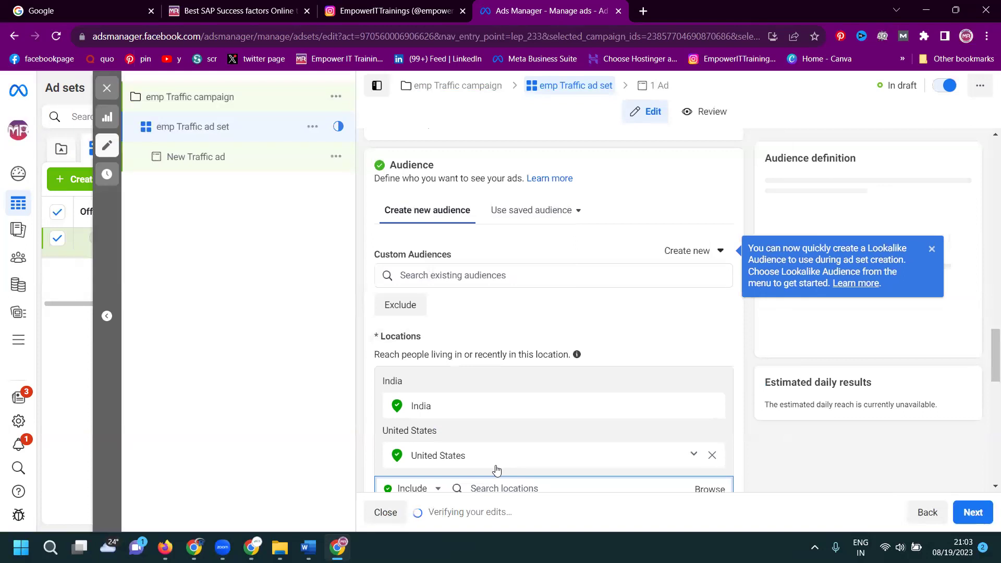
pyautogui.write('united kin')
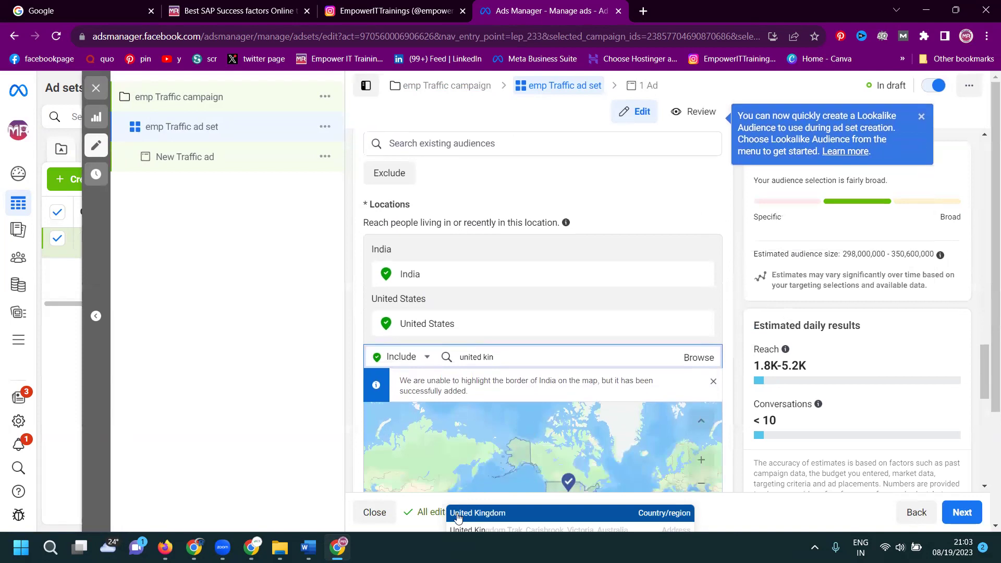
pyautogui.click(458, 518)
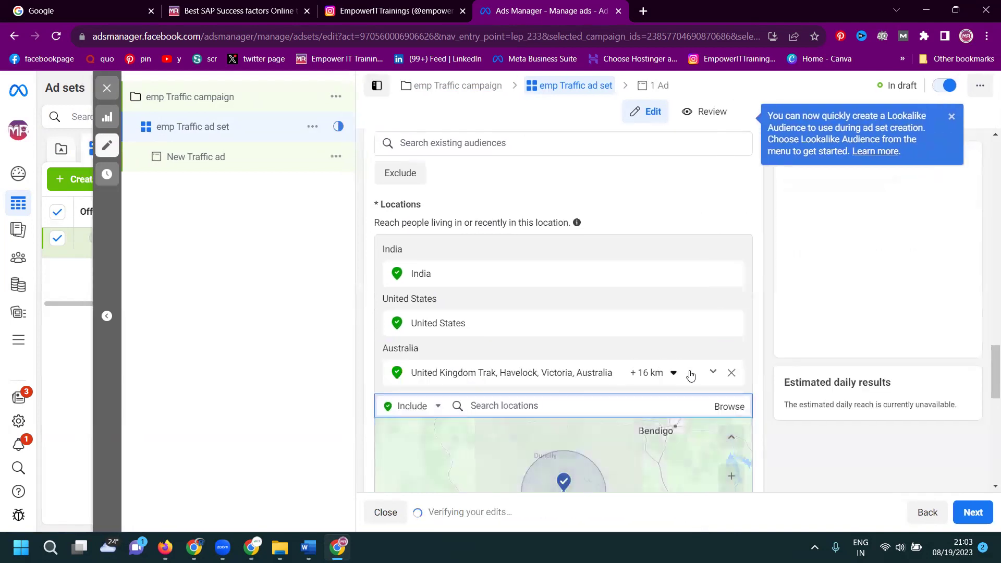
pyautogui.click(713, 373)
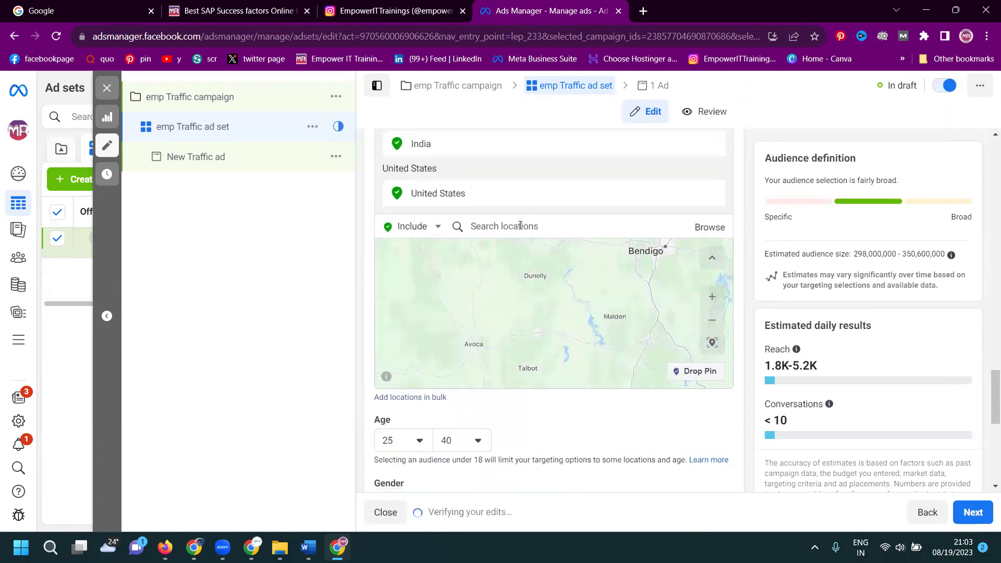
# Step: Add United Kingdom, Australia, Canada and Malaysia as target locations
pyautogui.click(520, 225)
pyautogui.write('united')
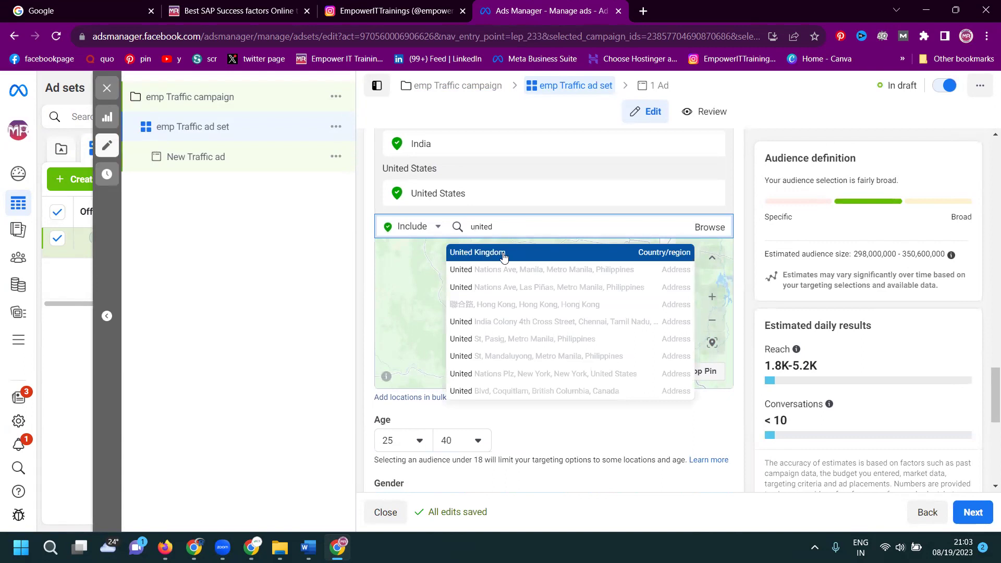
pyautogui.click(503, 255)
pyautogui.write('au')
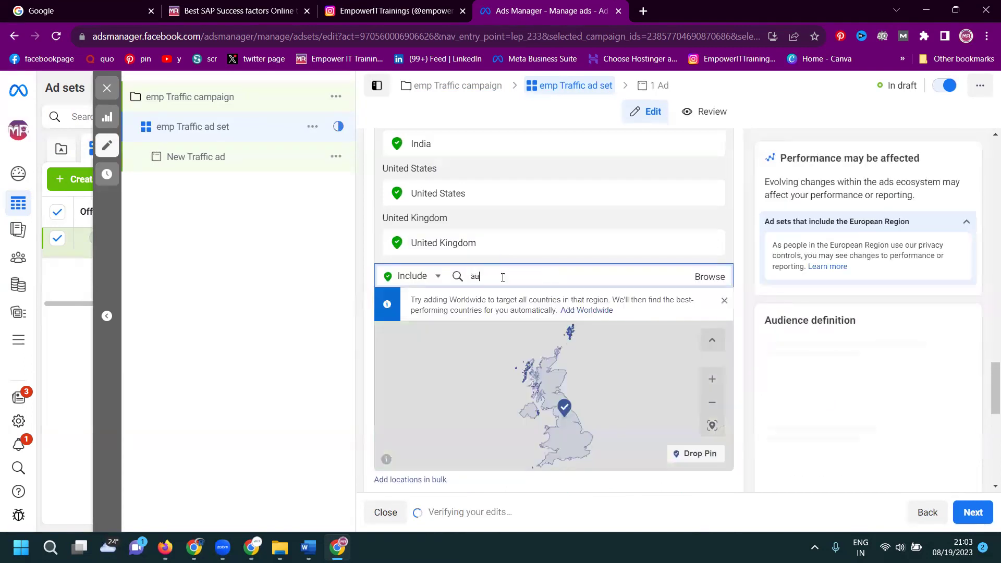
pyautogui.write('stra')
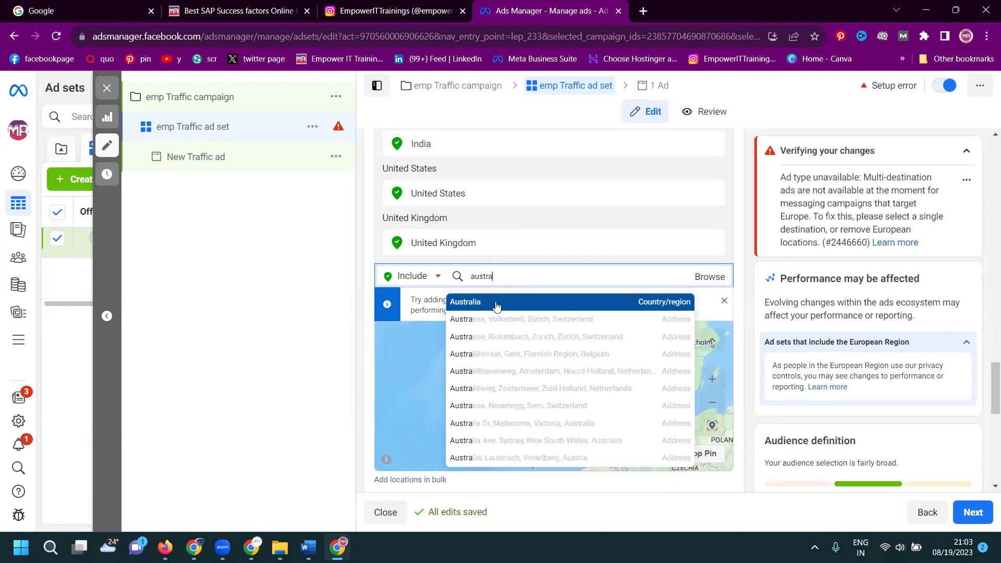
pyautogui.click(496, 306)
pyautogui.write('ca')
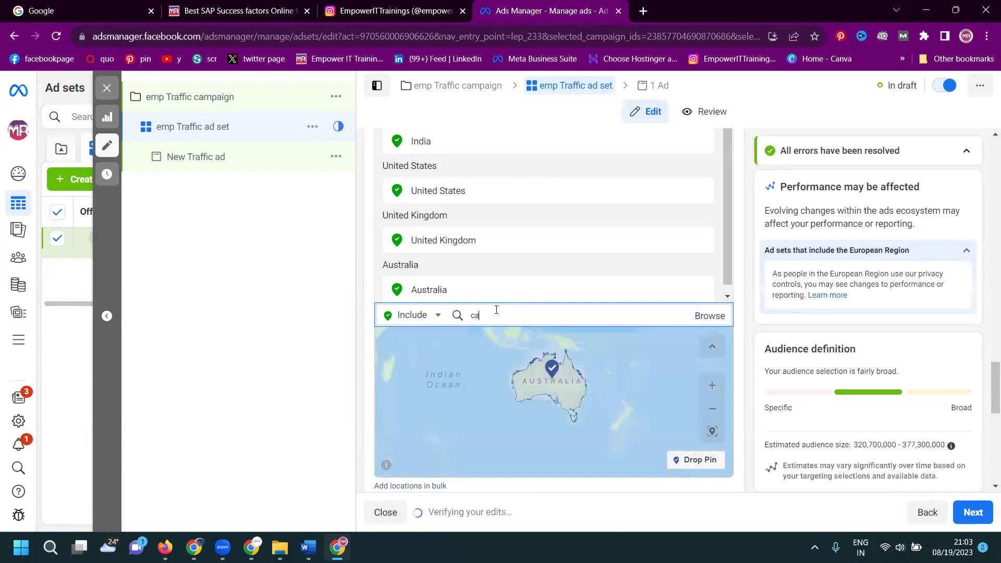
pyautogui.write('nada')
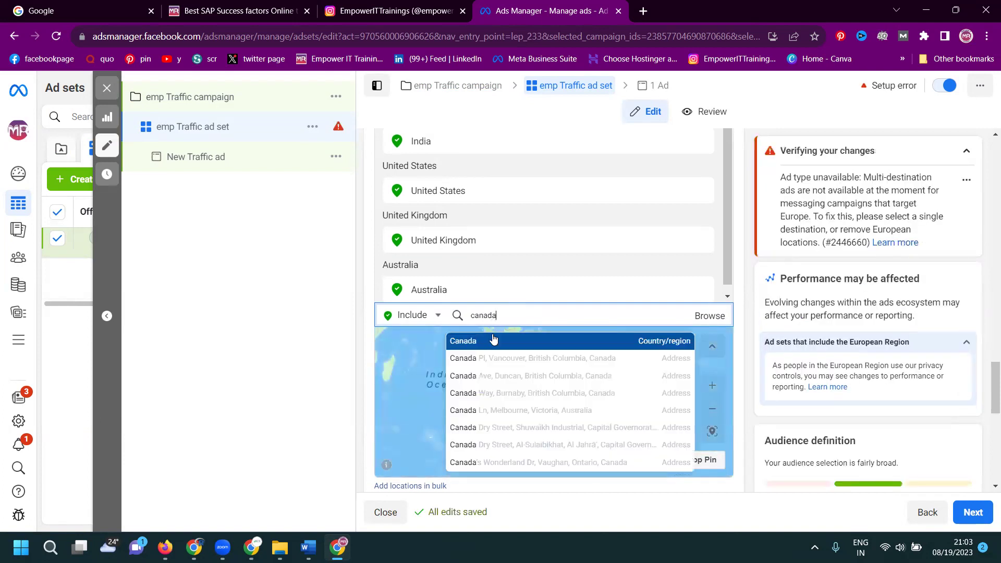
pyautogui.click(492, 340)
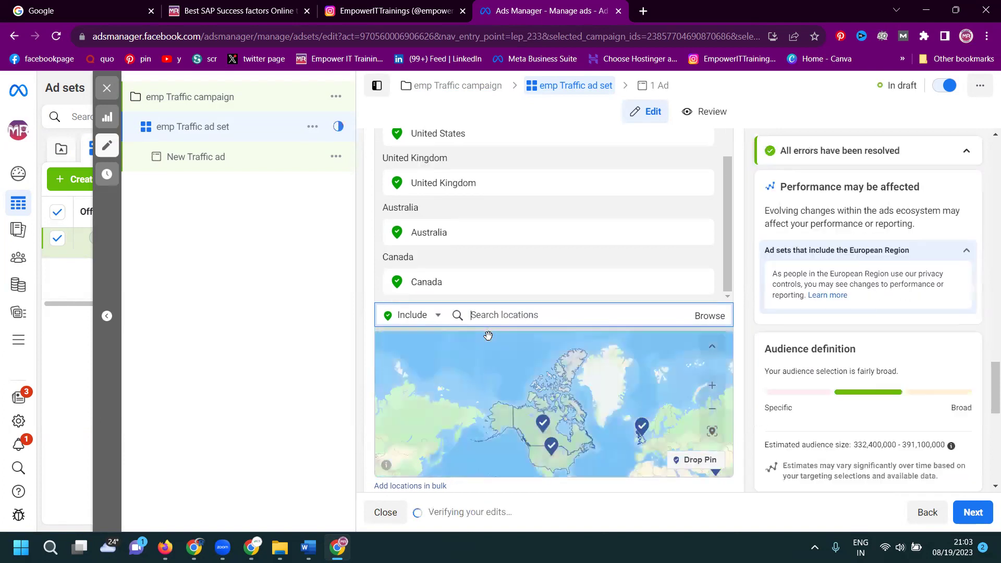
pyautogui.write('mal')
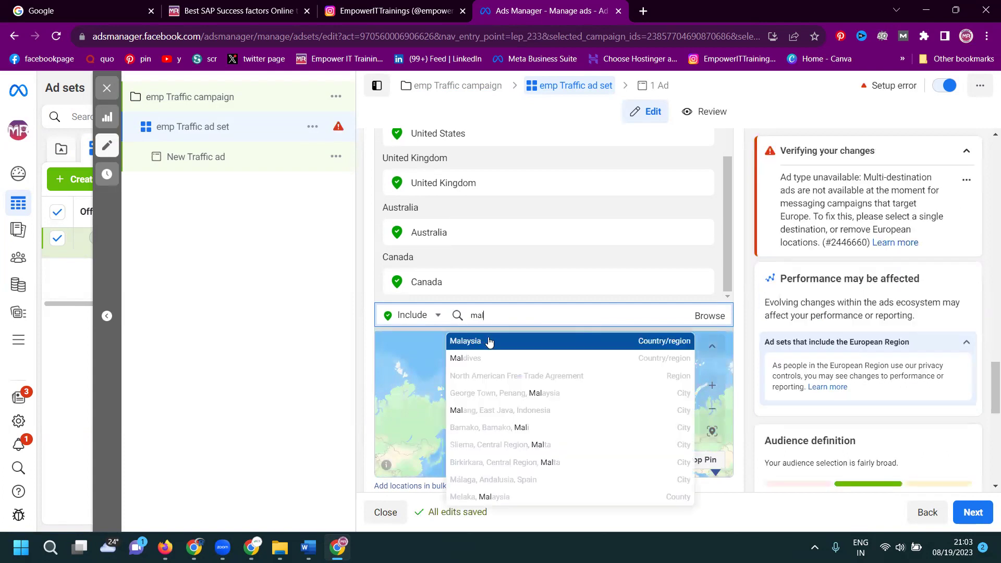
pyautogui.click(489, 342)
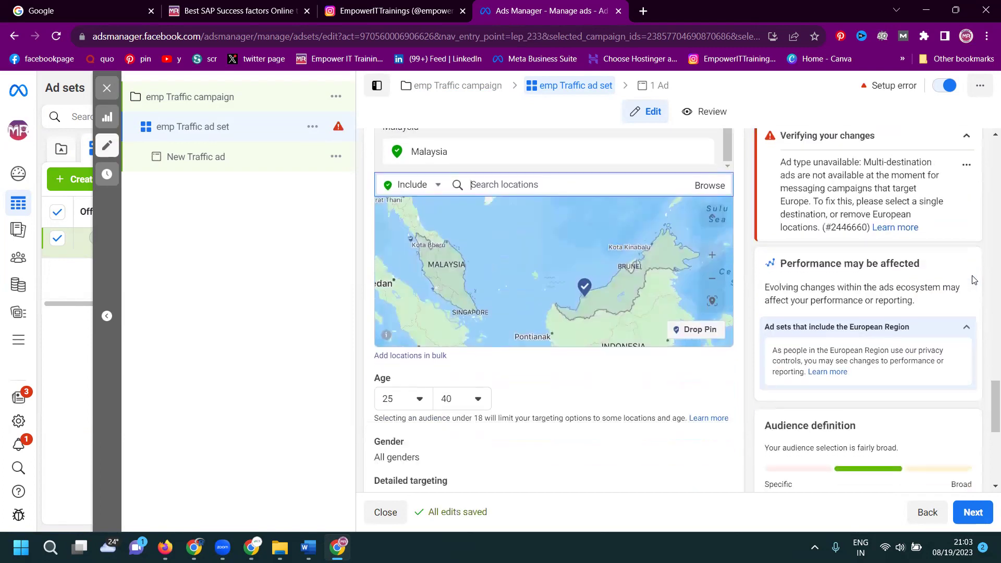
pyautogui.scroll(-5, 974, 280)
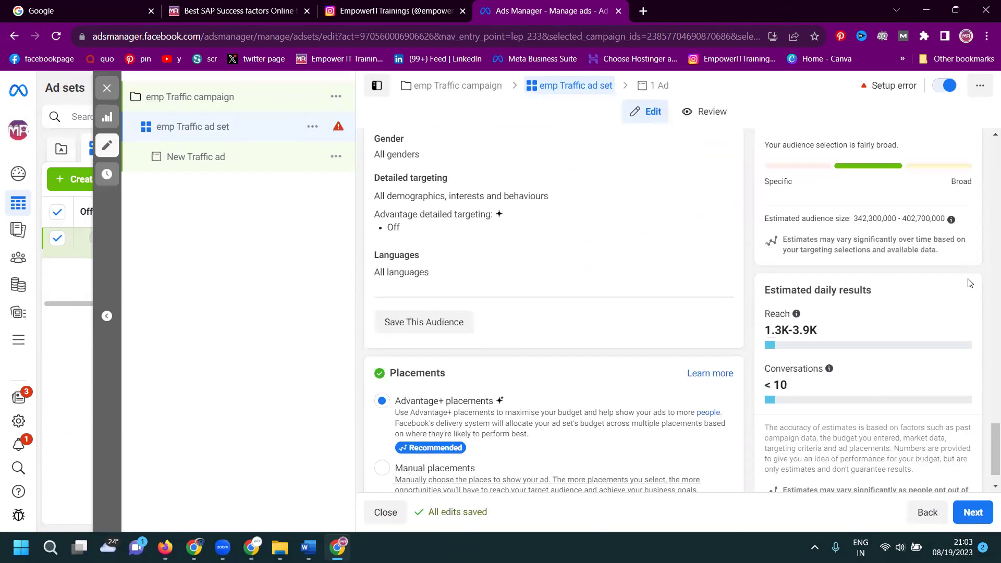
pyautogui.scroll(-1, 969, 283)
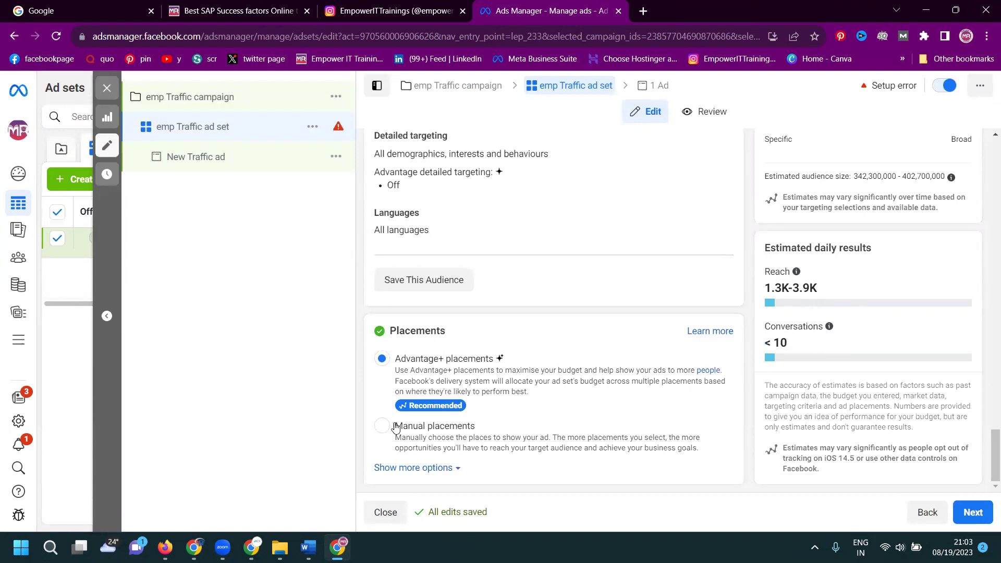
pyautogui.click(434, 427)
pyautogui.scroll(-5, 574, 297)
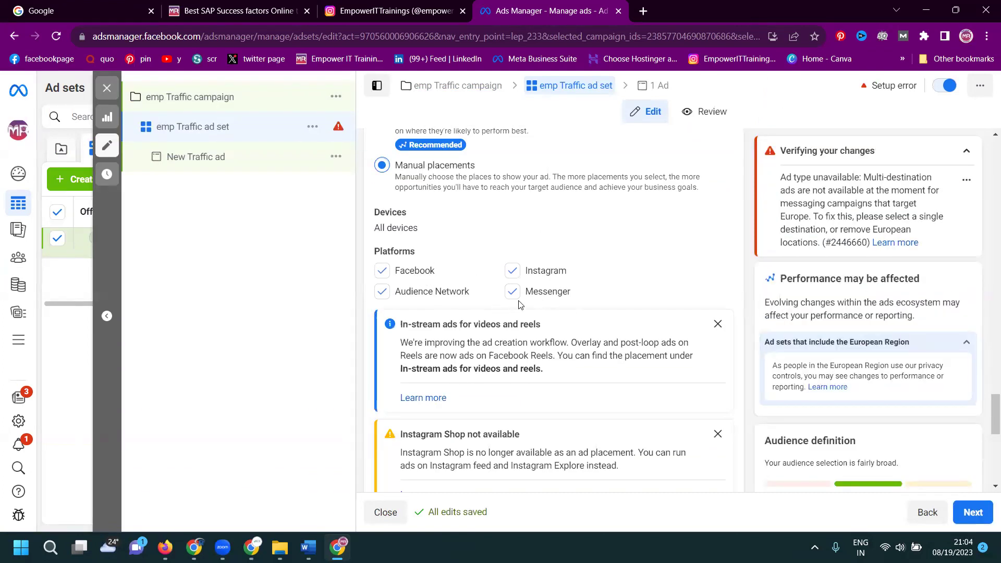
pyautogui.scroll(4, 519, 306)
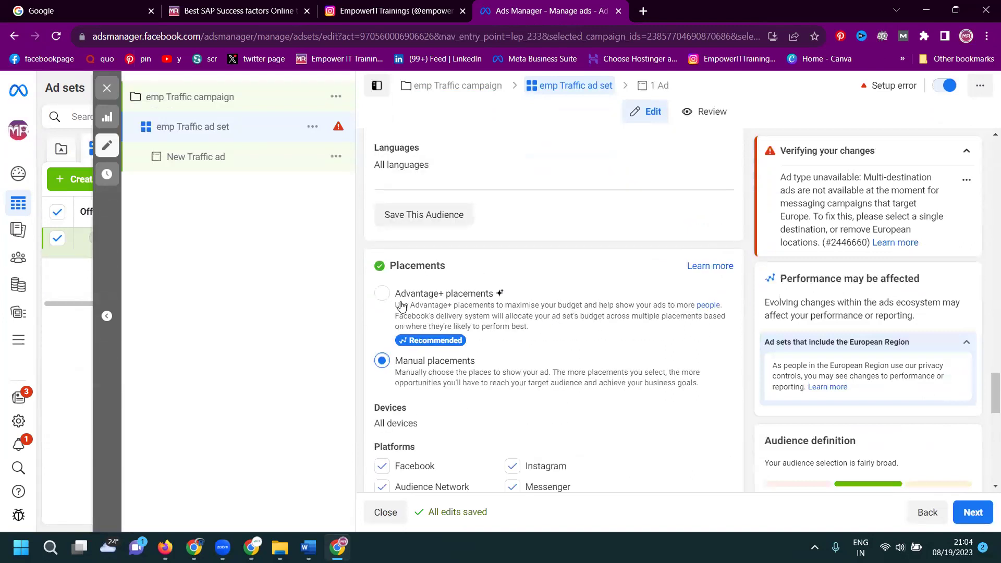
pyautogui.click(401, 302)
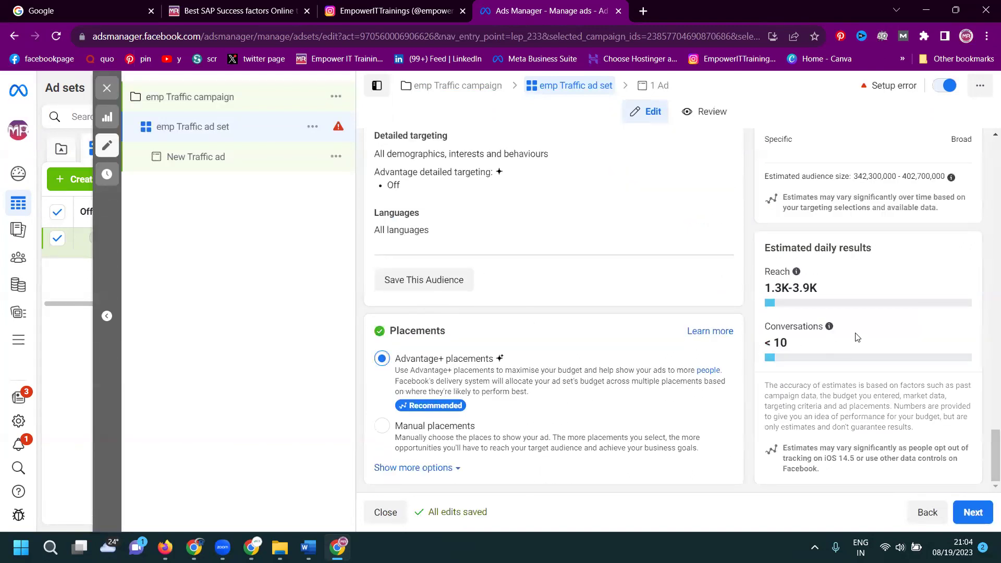
pyautogui.scroll(8, 855, 337)
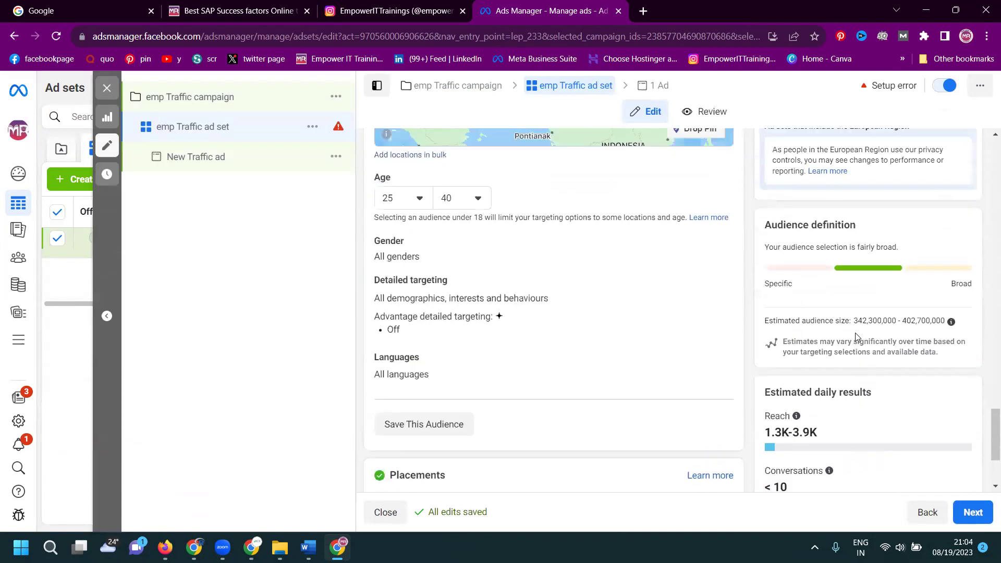
pyautogui.scroll(-10, 855, 337)
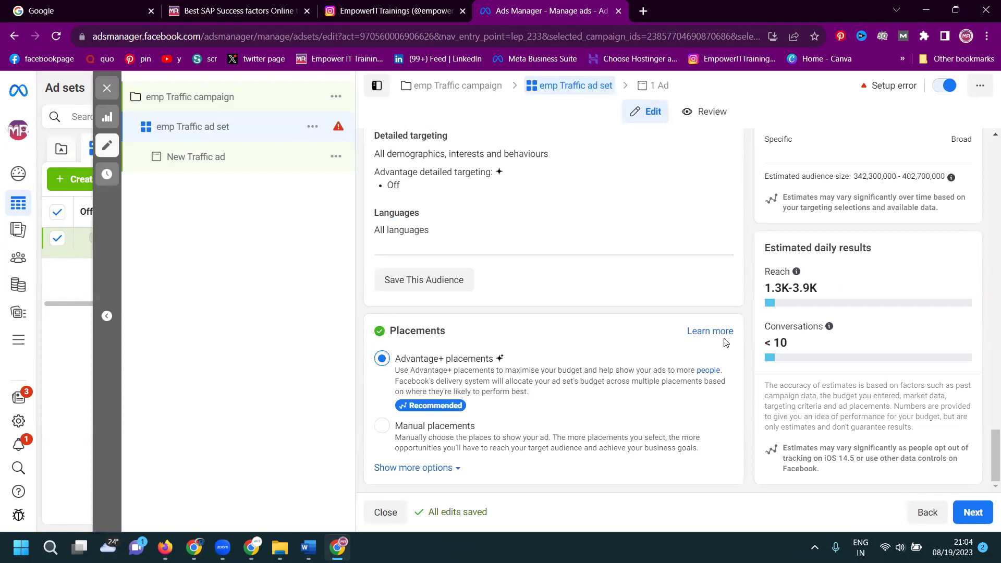
pyautogui.scroll(5, 727, 344)
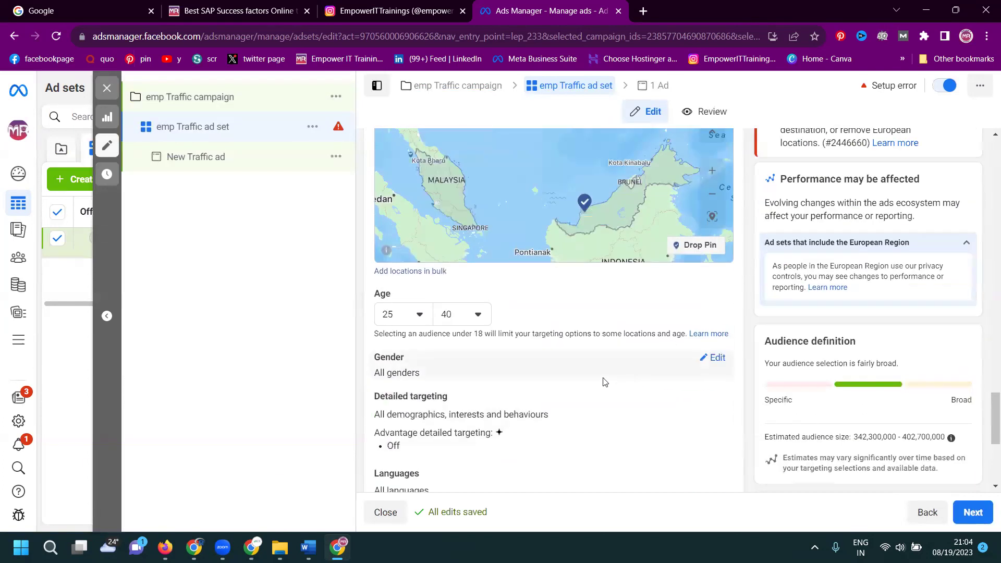
pyautogui.scroll(7, 603, 380)
# Step: Replace the ₹85 daily budget with ₹150 in Budget & schedule
pyautogui.scroll(1, 604, 384)
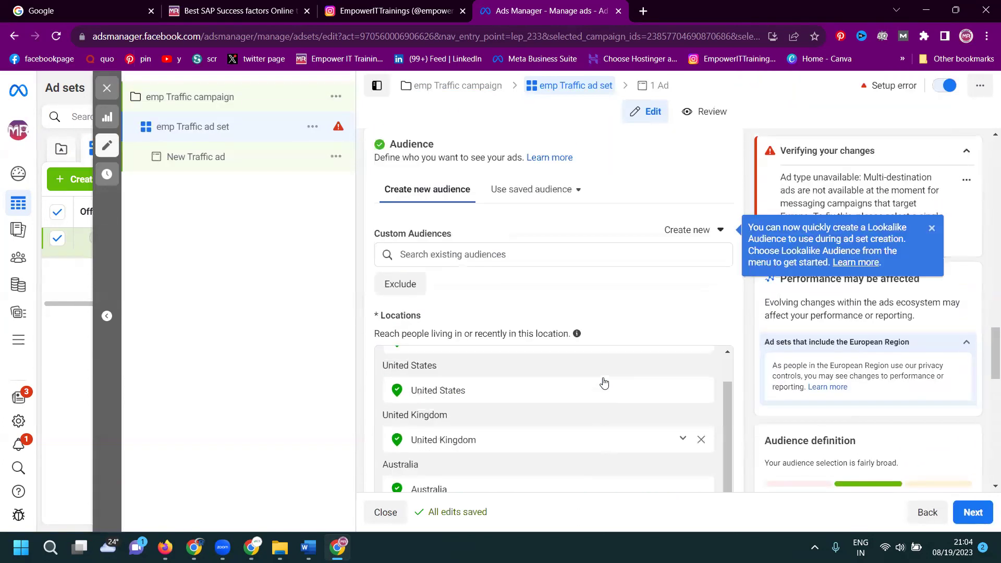
pyautogui.scroll(6, 673, 343)
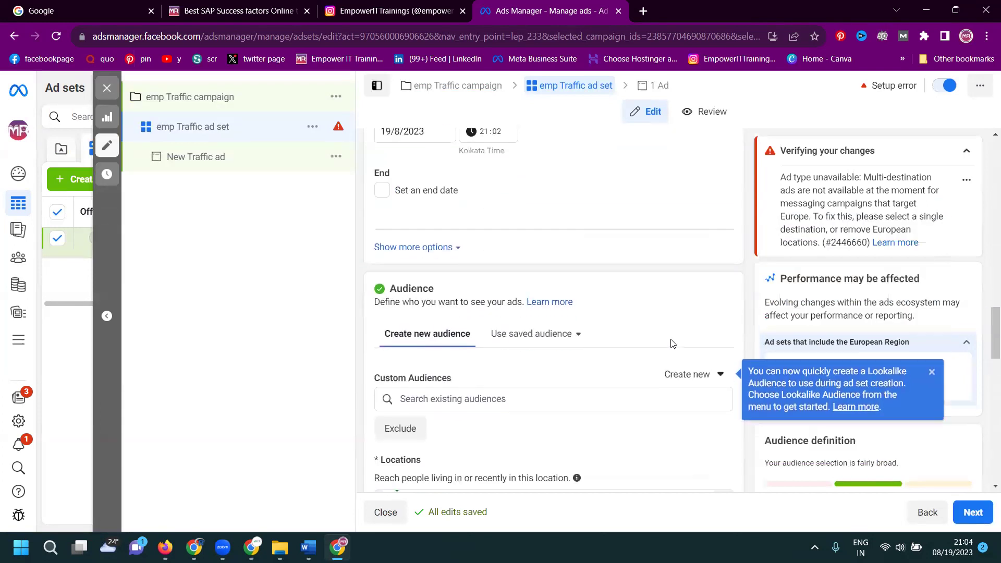
pyautogui.scroll(2, 673, 344)
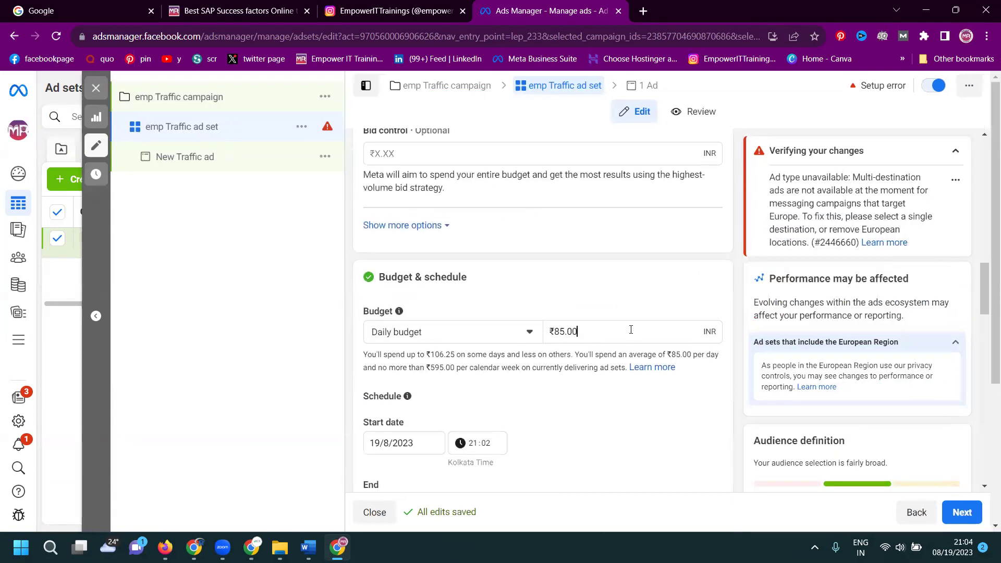
pyautogui.hotkey('ctrl', 'a')
pyautogui.write('1')
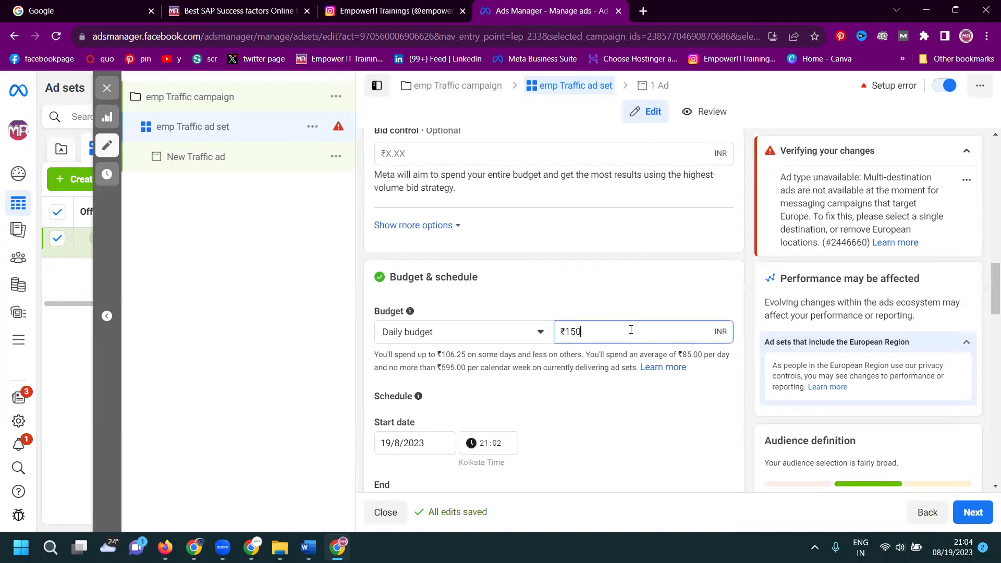
pyautogui.click(699, 301)
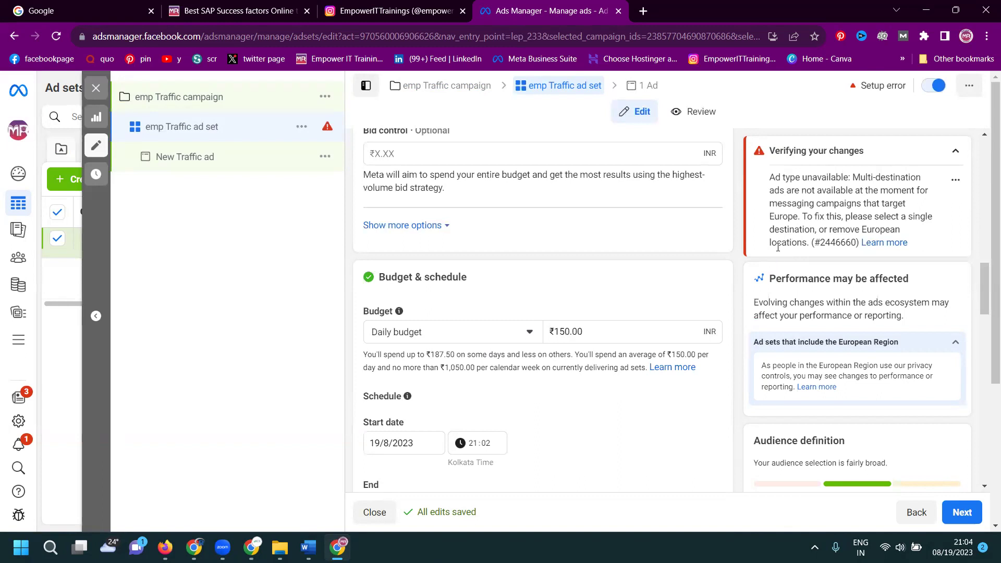
# Step: Remove Malaysia, Canada, Australia and United Kingdom, keeping India and United States
pyautogui.scroll(-10, 723, 290)
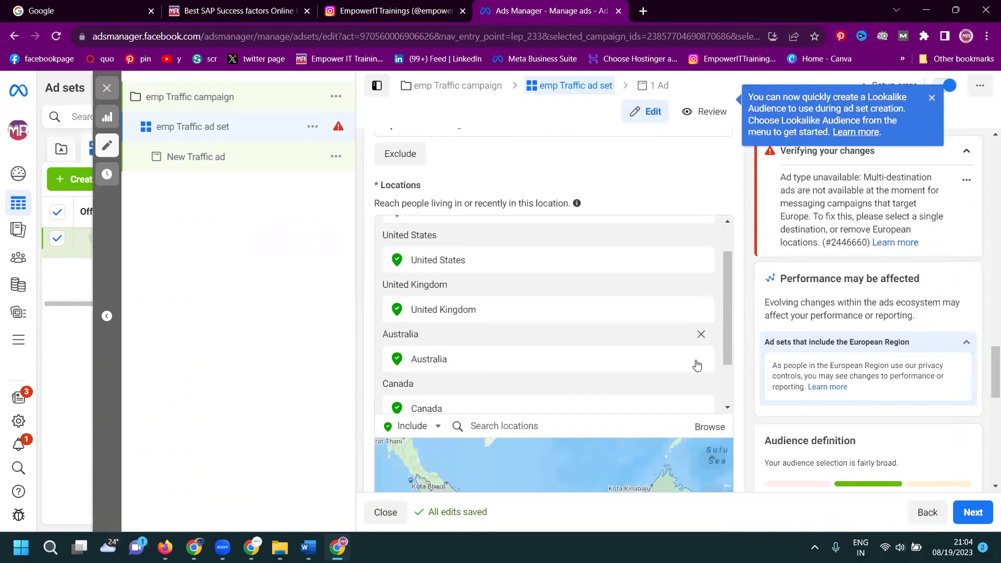
pyautogui.scroll(-3, 697, 360)
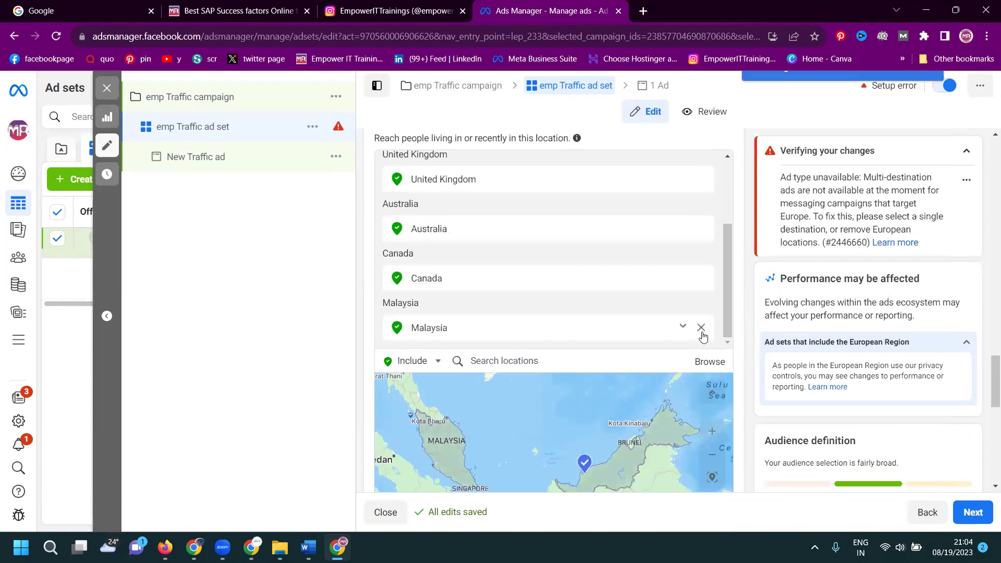
pyautogui.click(701, 331)
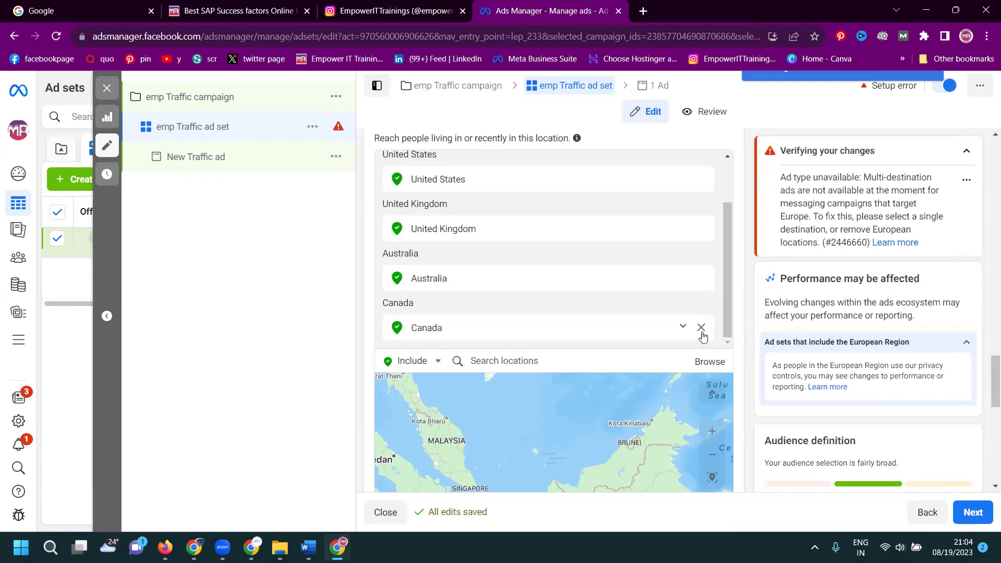
pyautogui.click(702, 329)
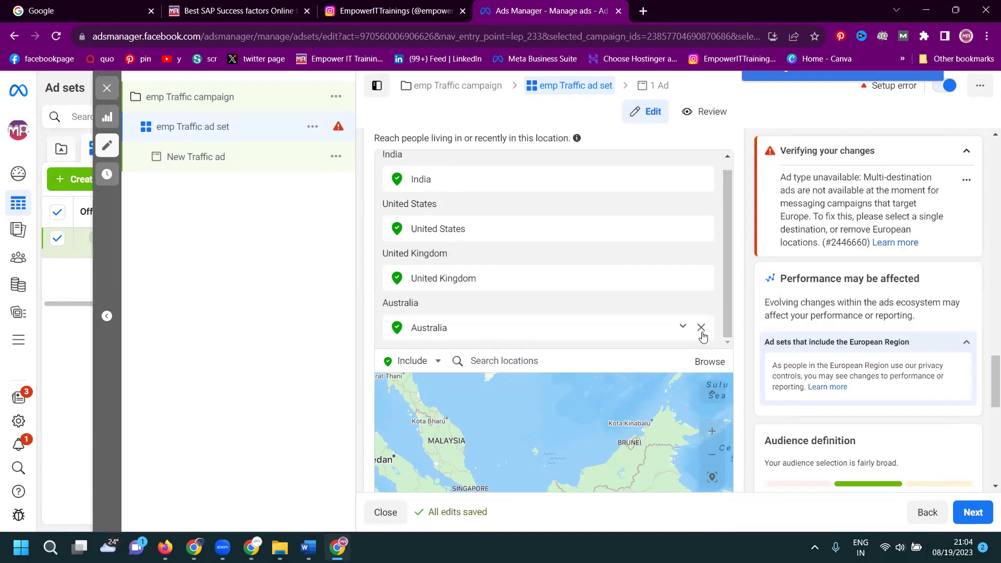
pyautogui.click(702, 329)
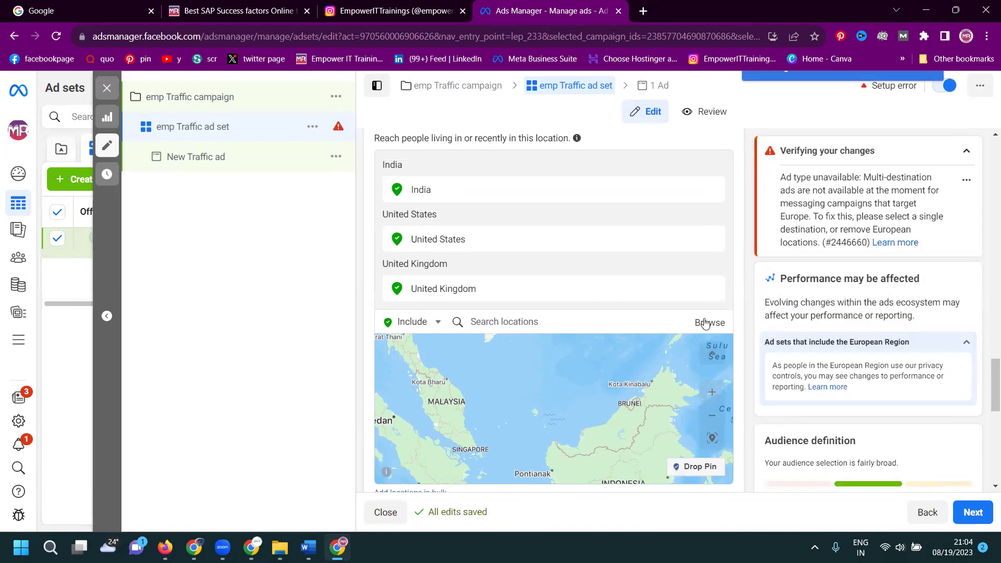
pyautogui.moveTo(713, 293)
pyautogui.click(712, 289)
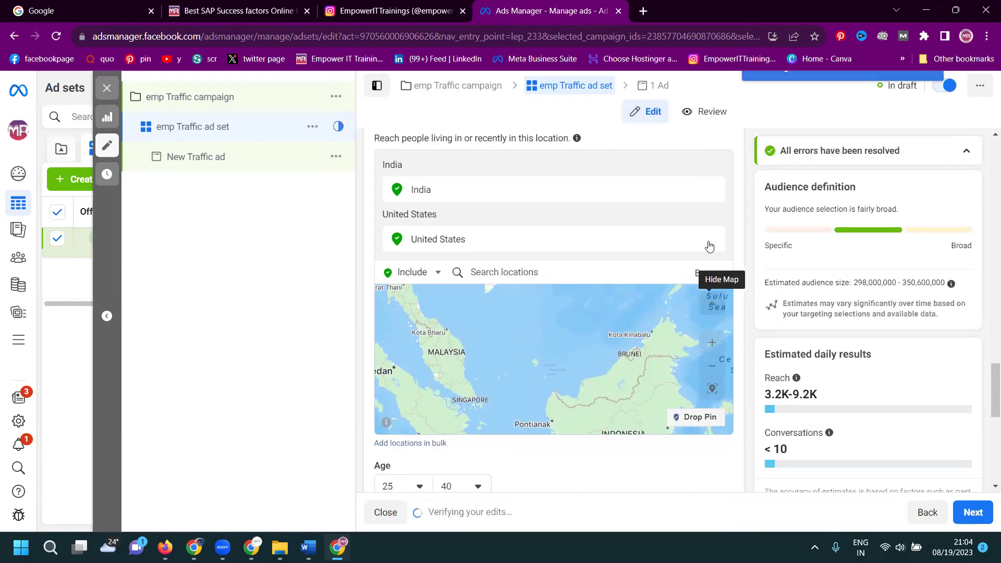
pyautogui.moveTo(710, 238)
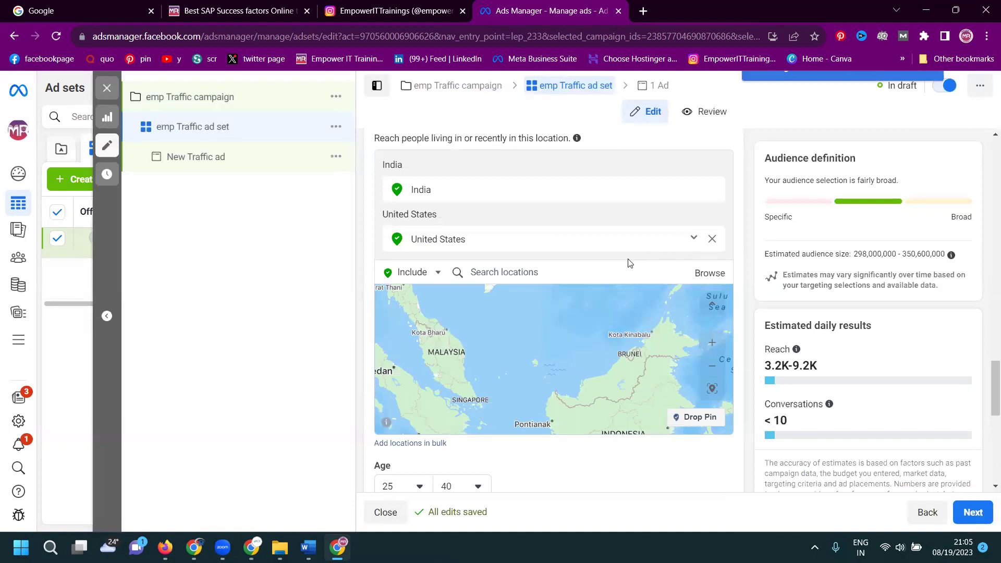
pyautogui.scroll(-4, 737, 279)
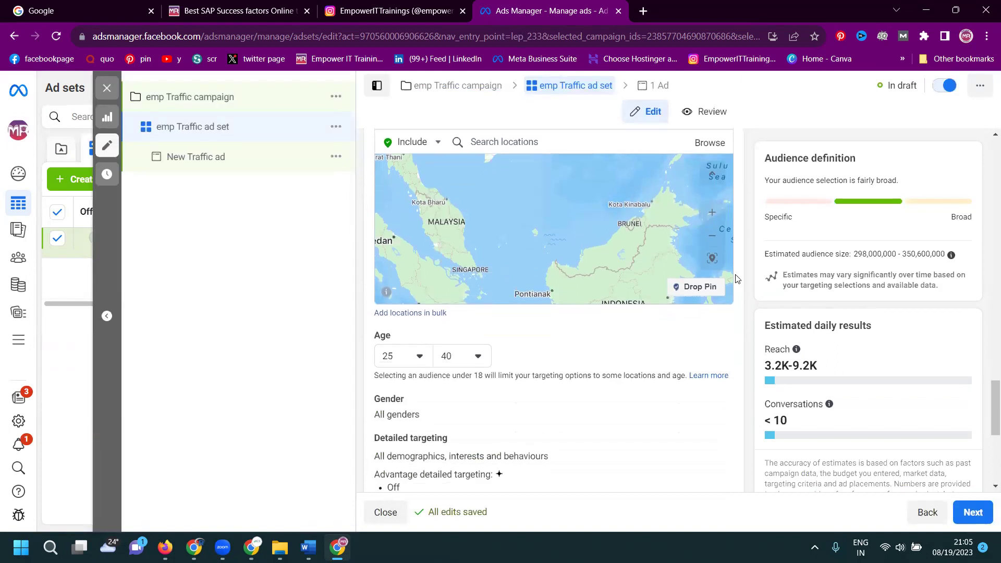
# Step: Add Canada and Australia as countries to the ad set's targeted locations
pyautogui.scroll(4, 738, 279)
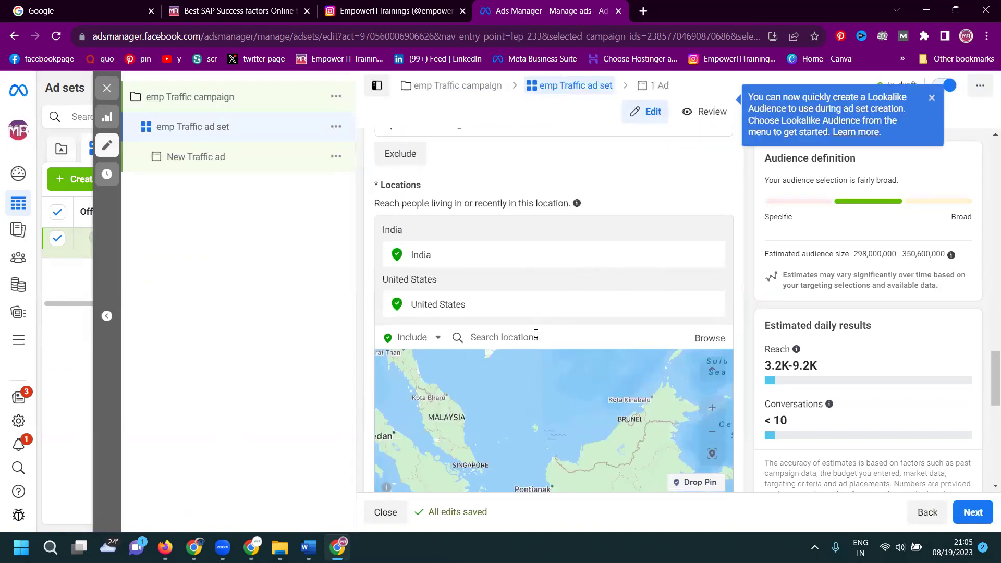
pyautogui.click(536, 335)
pyautogui.write('canada')
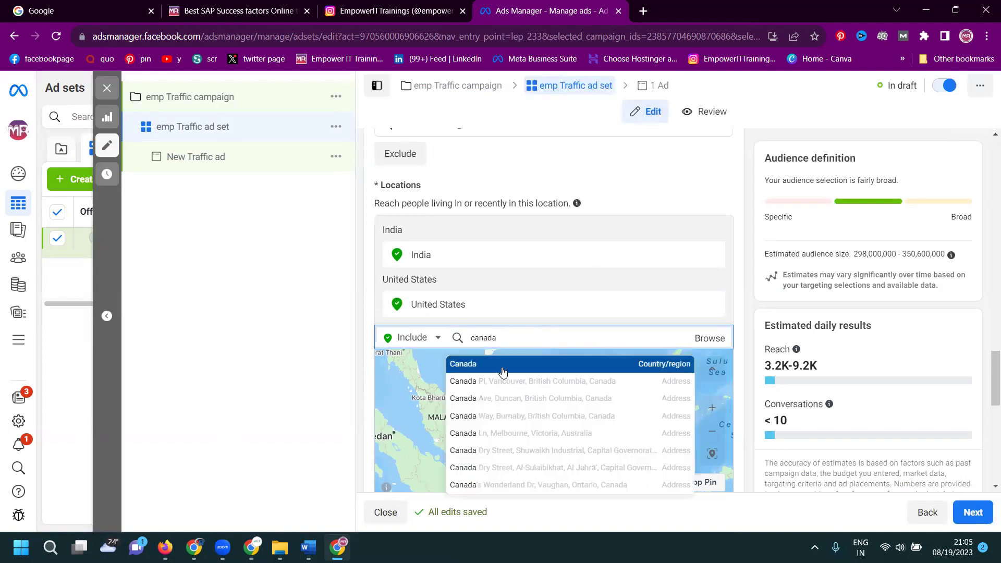
pyautogui.click(502, 371)
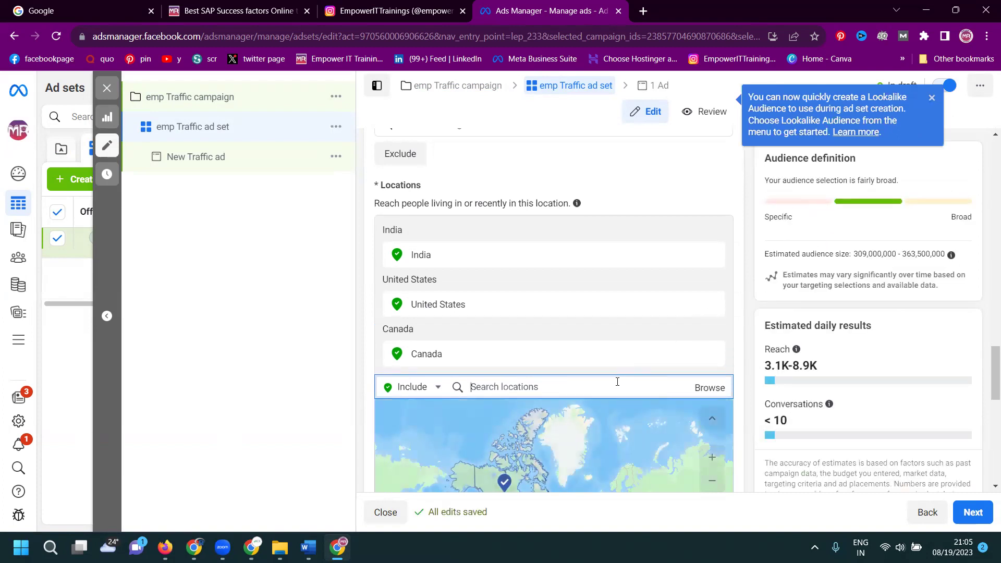
pyautogui.write('aus')
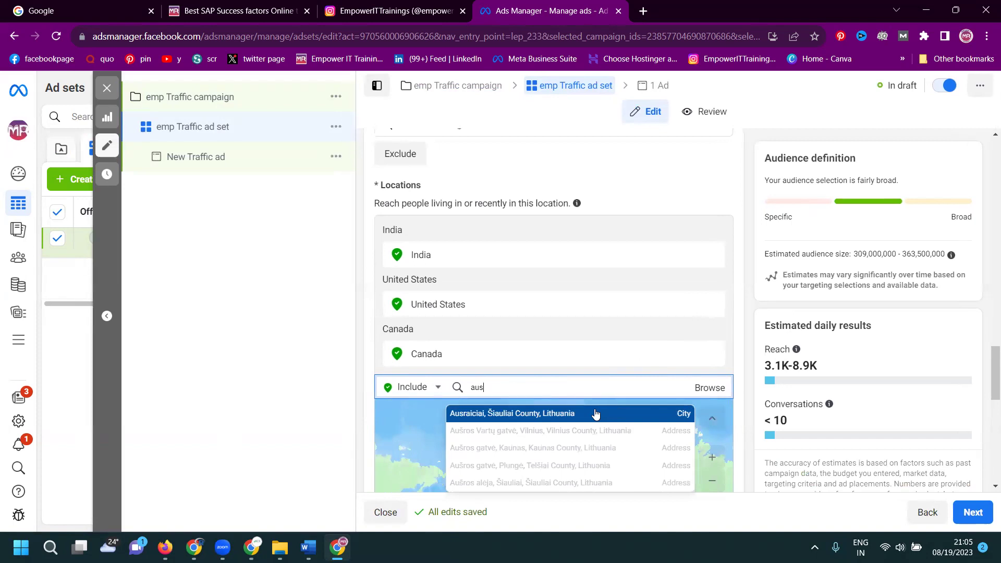
pyautogui.write('tr')
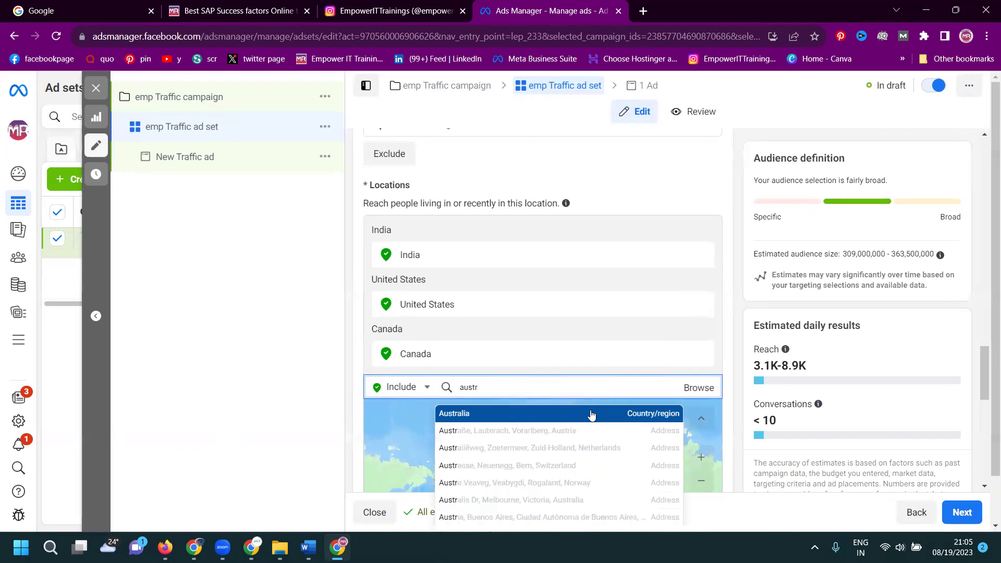
pyautogui.click(592, 415)
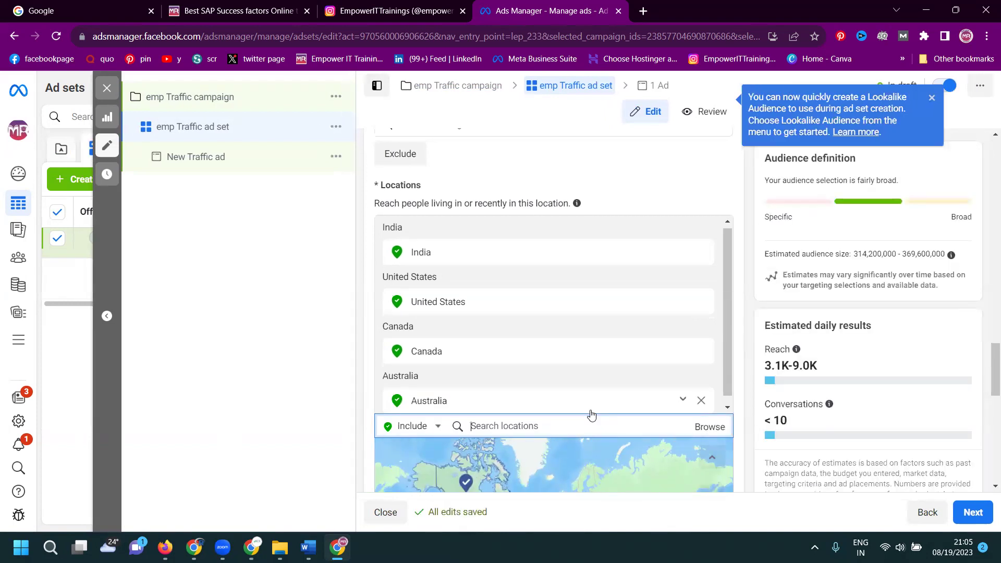
# Step: Dismiss the Lookalike Audience tip and continue from the ad set to the ad
pyautogui.click(931, 101)
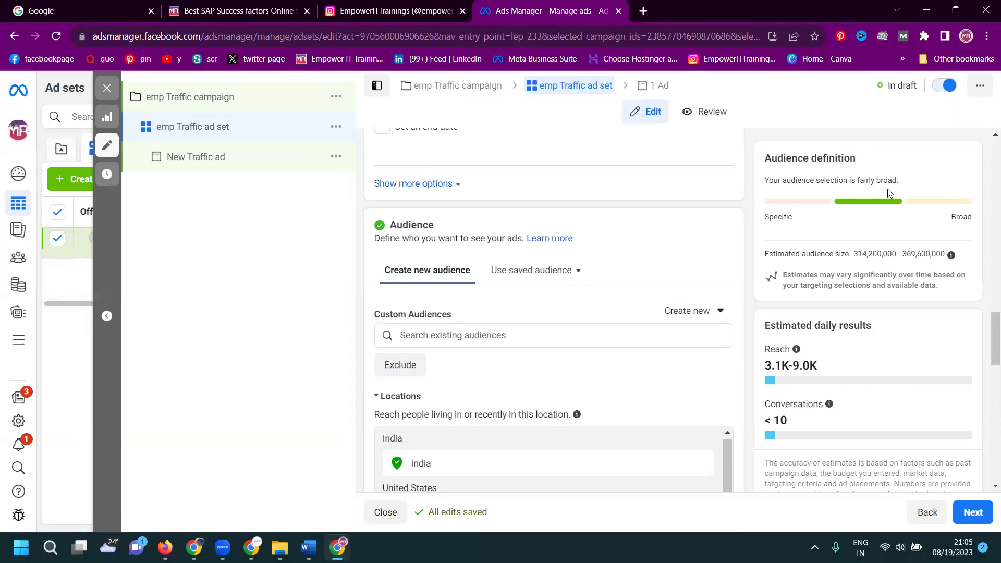
pyautogui.scroll(-7, 676, 235)
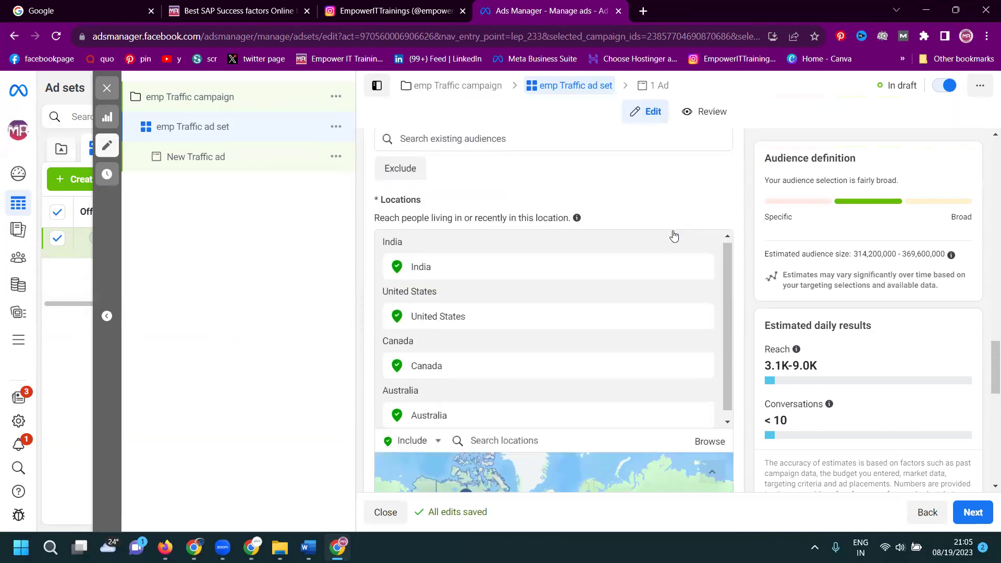
pyautogui.scroll(-3, 676, 235)
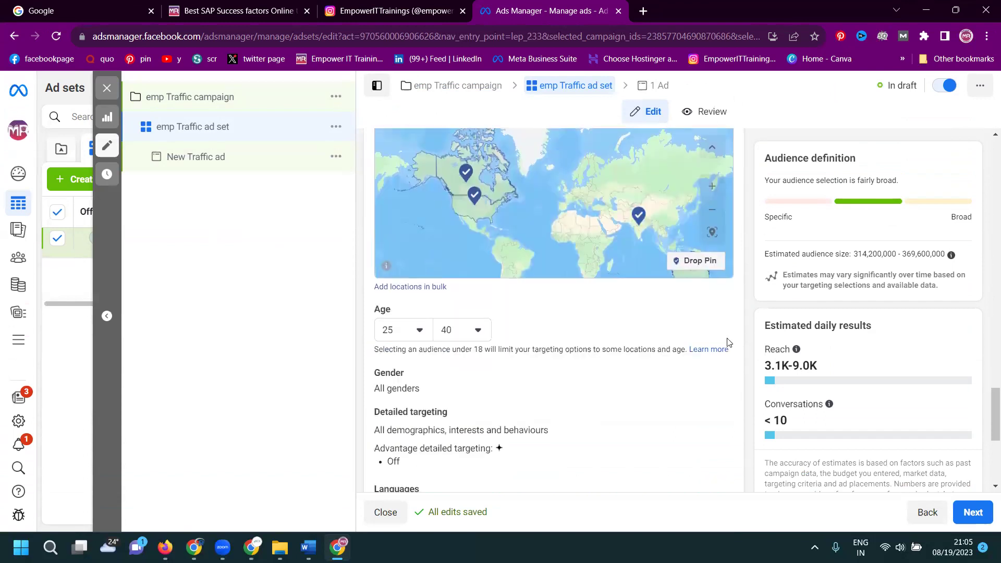
pyautogui.scroll(-2, 729, 343)
pyautogui.scroll(-3, 730, 342)
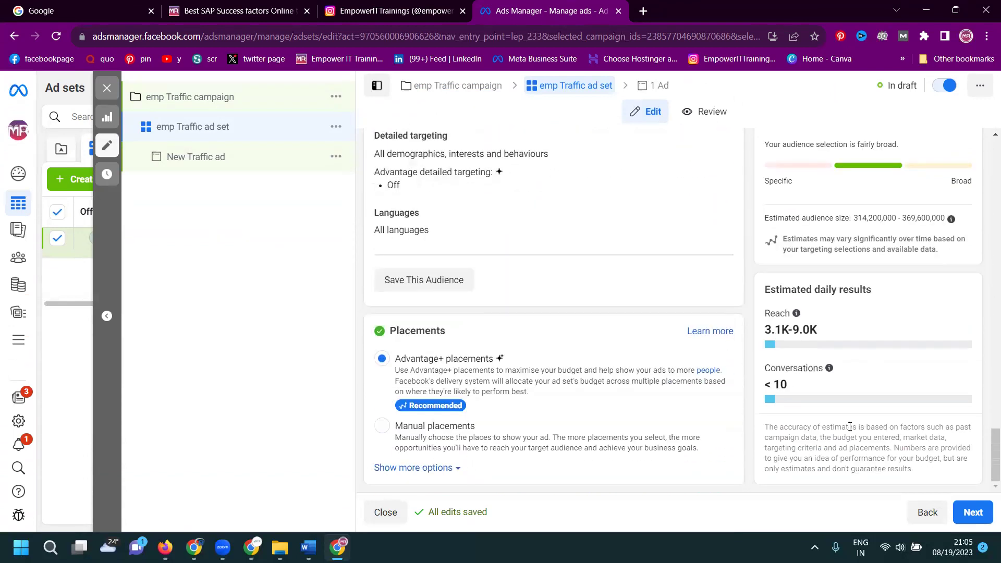
pyautogui.click(977, 515)
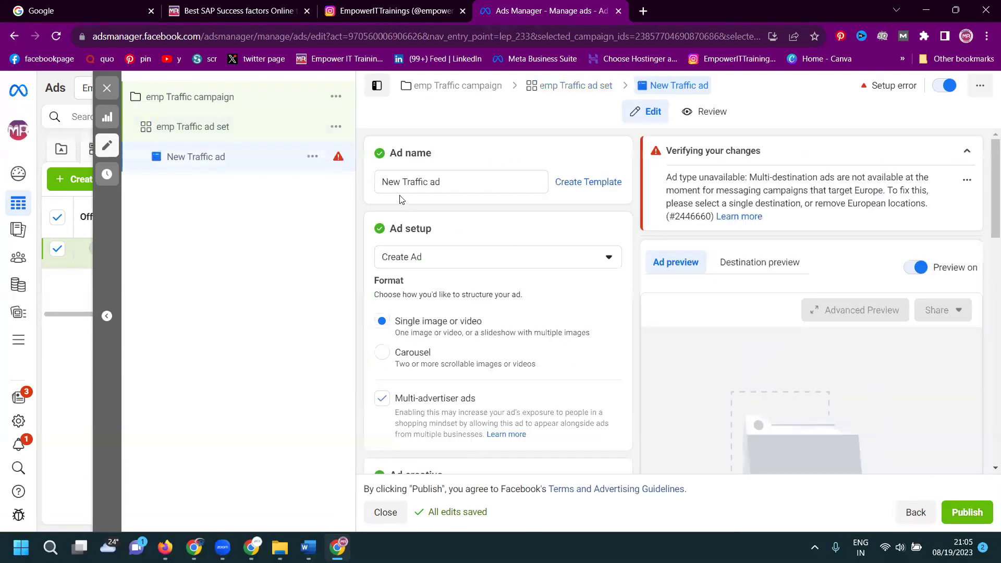
# Step: Rename the ad to 'emp Traffic ad' and choose Use existing post as its setup
pyautogui.doubleClick(391, 180)
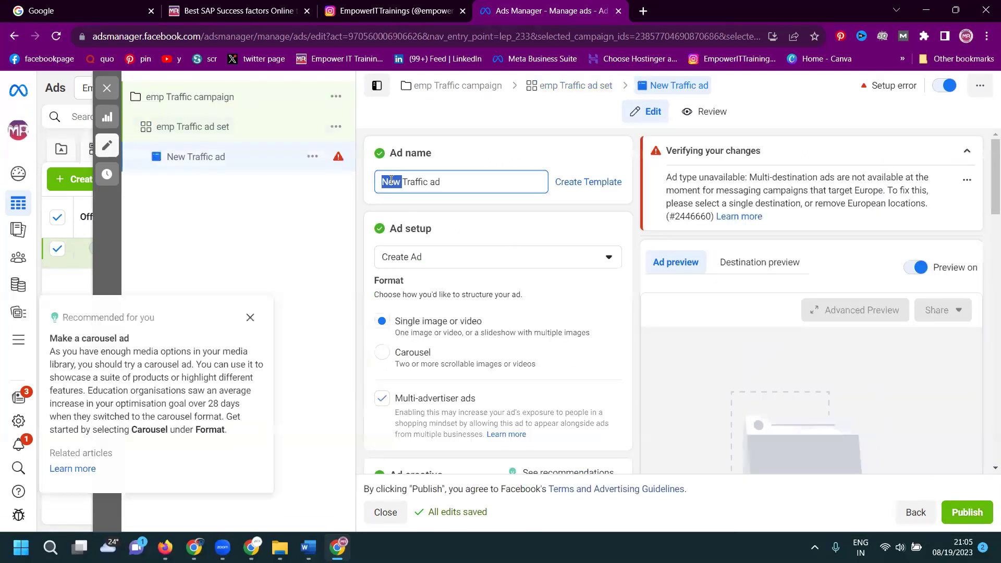
pyautogui.write('emp')
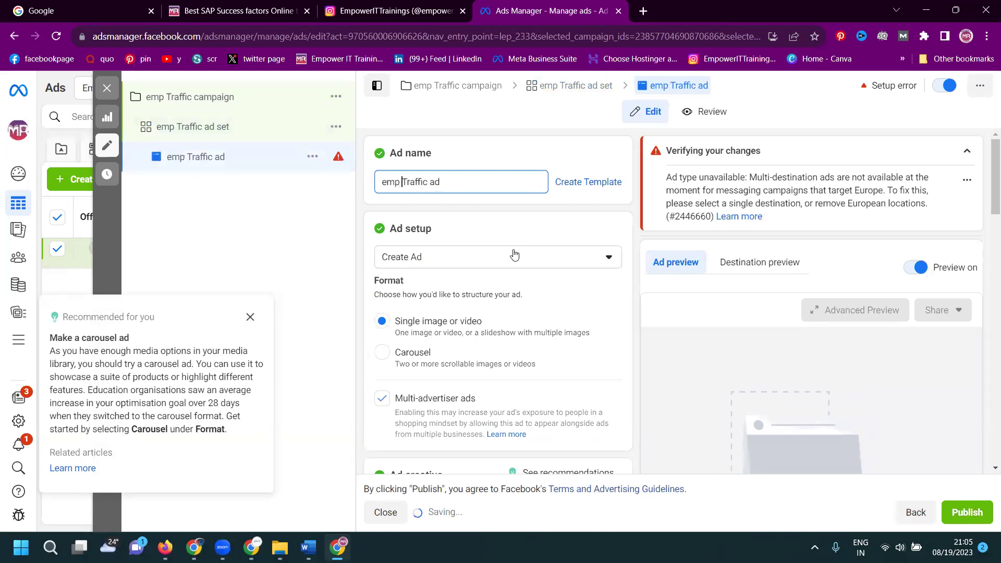
pyautogui.click(517, 256)
pyautogui.click(458, 310)
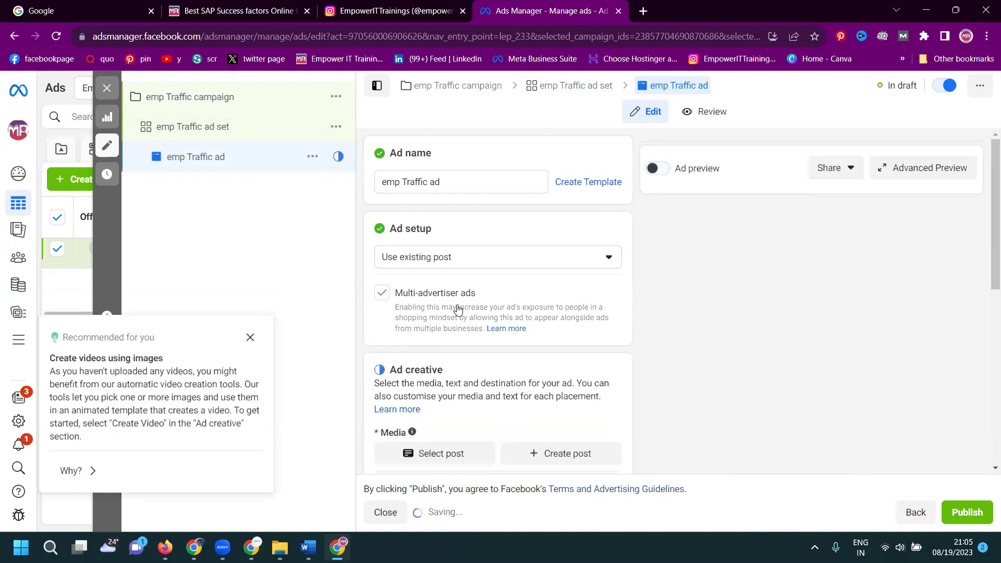
# Step: Pick the SAP SuccessFactors Integration Center Online training Instagram post as the ad's creative
pyautogui.click(454, 452)
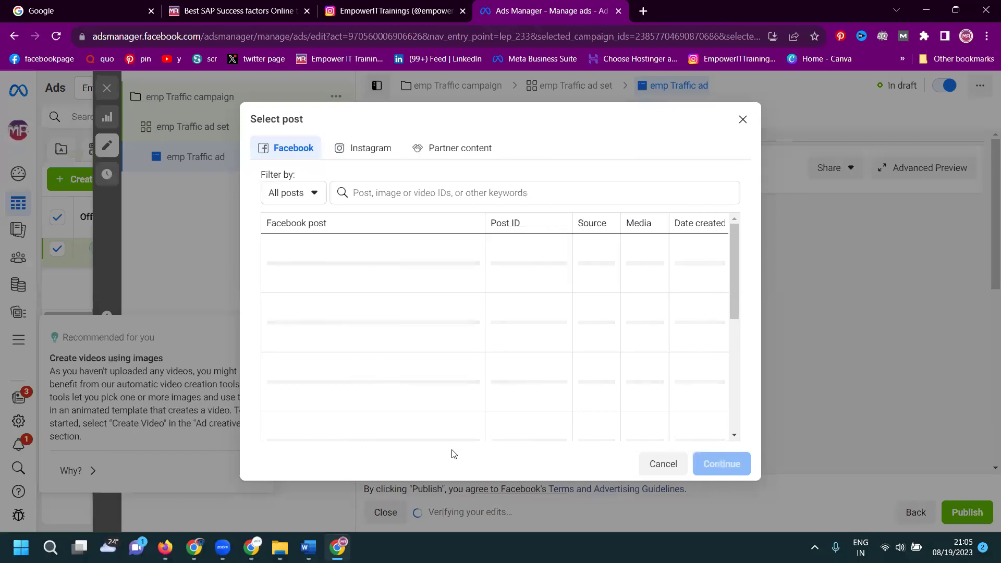
pyautogui.click(365, 150)
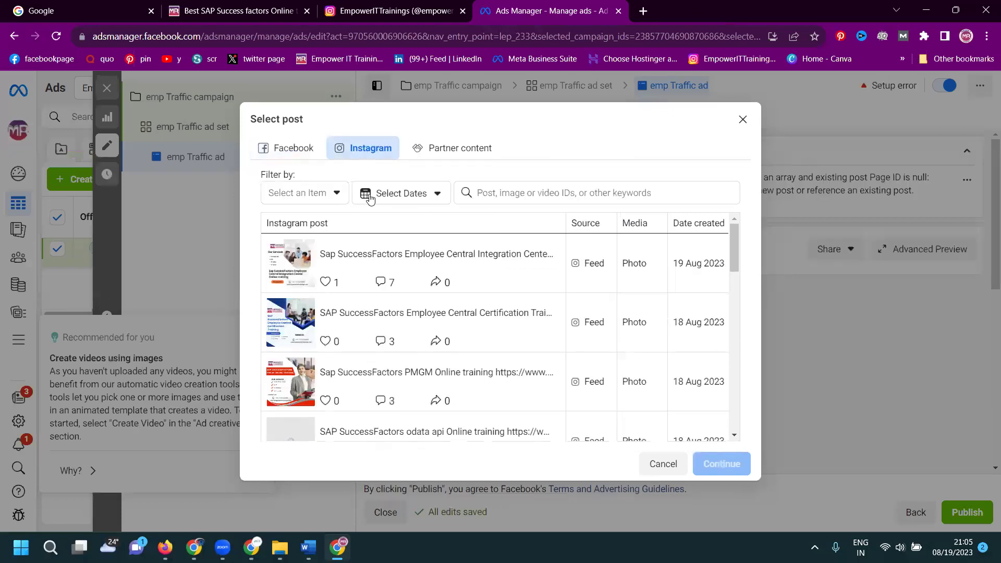
pyautogui.click(386, 281)
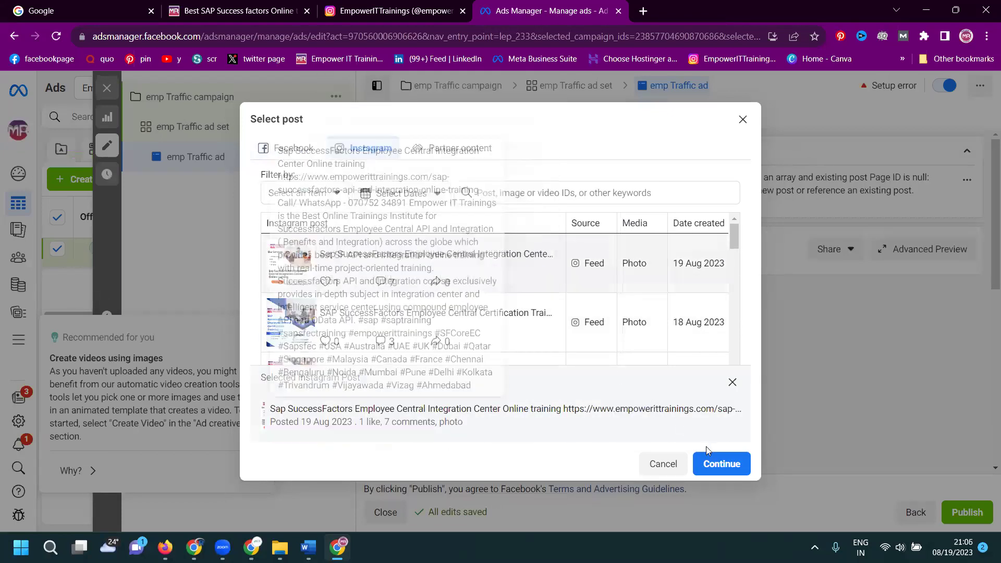
pyautogui.click(715, 462)
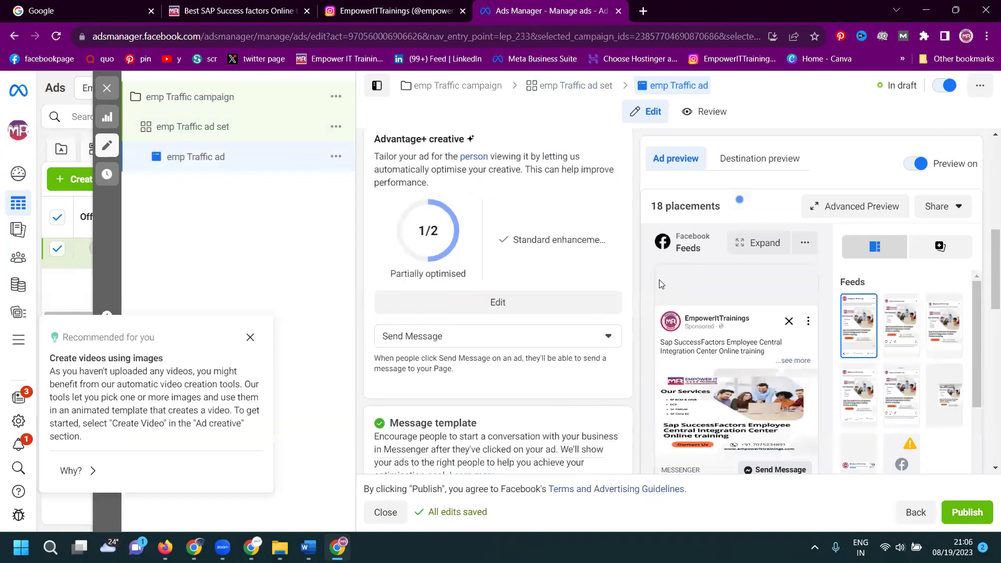
pyautogui.scroll(-2, 600, 290)
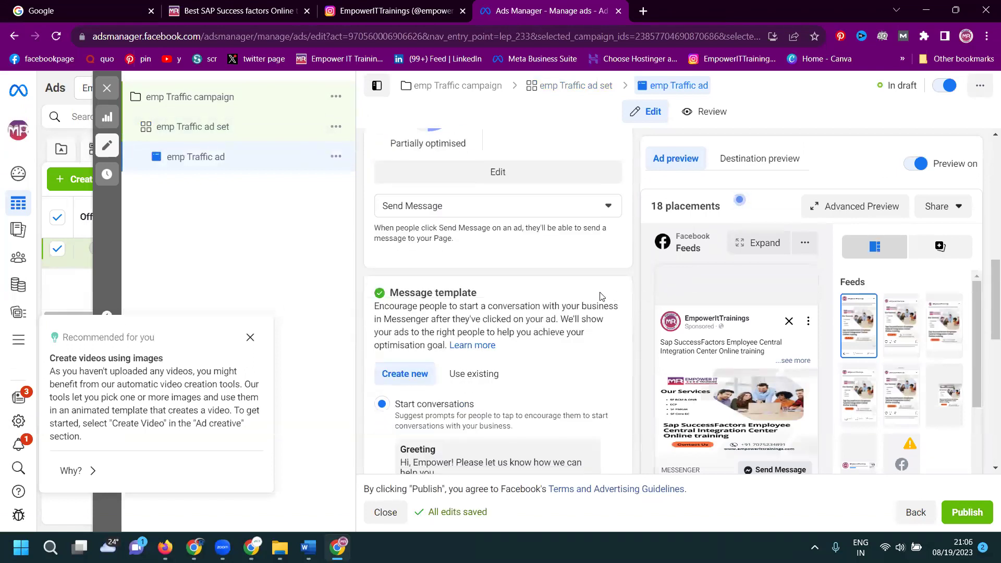
pyautogui.click(547, 214)
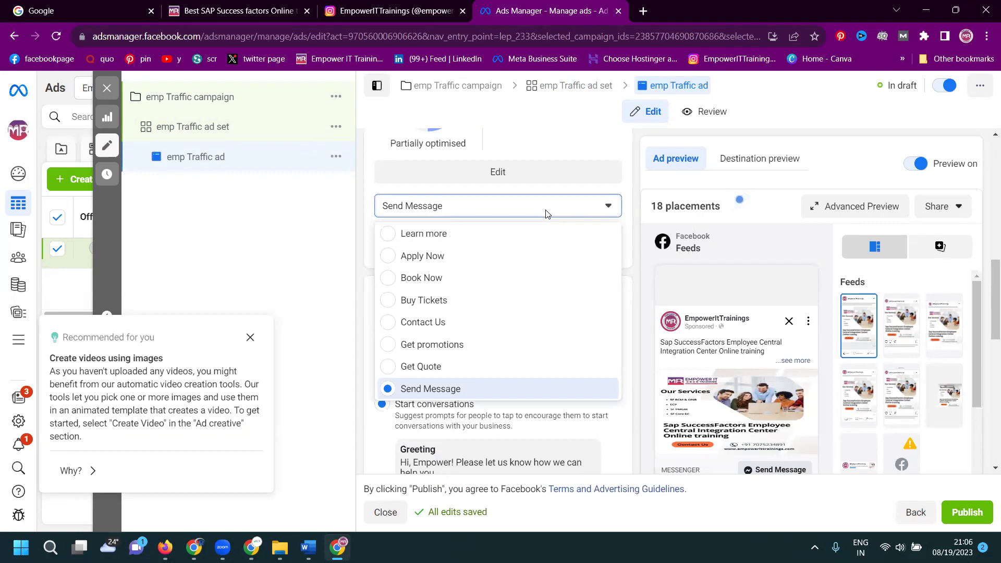
pyautogui.click(444, 279)
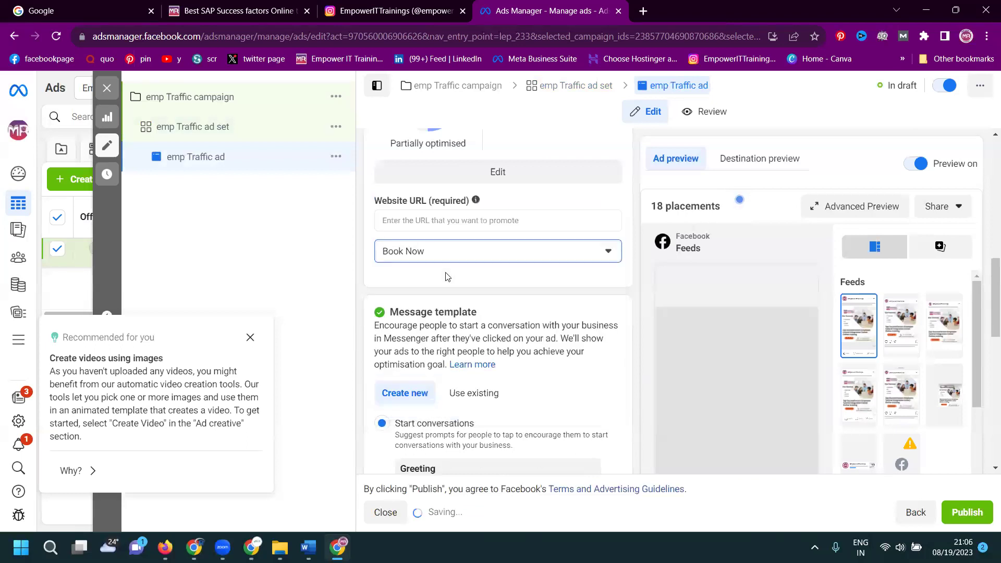
pyautogui.click(359, 15)
pyautogui.click(253, 21)
pyautogui.click(250, 37)
pyautogui.hotkey('ctrl', 'c')
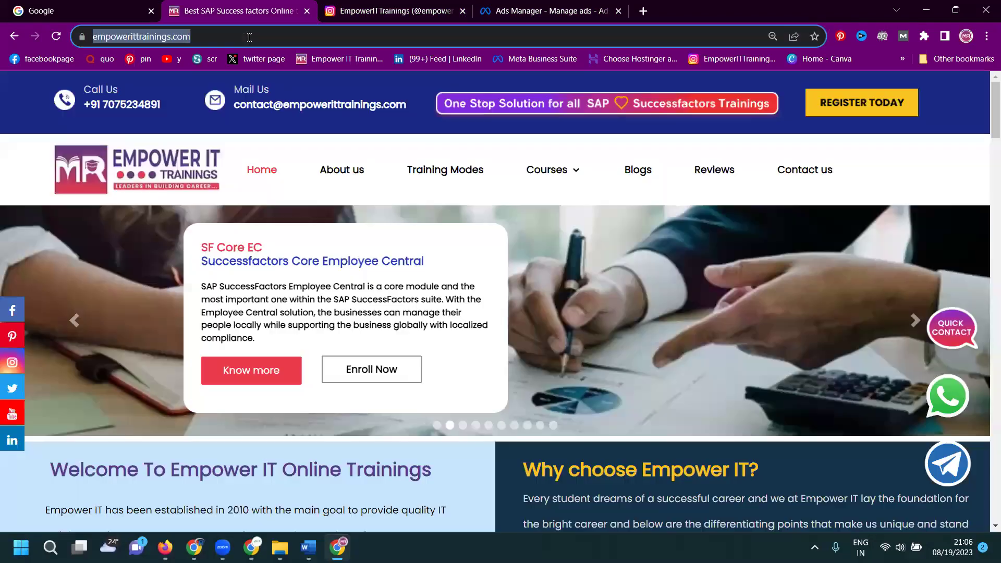
pyautogui.click(519, 16)
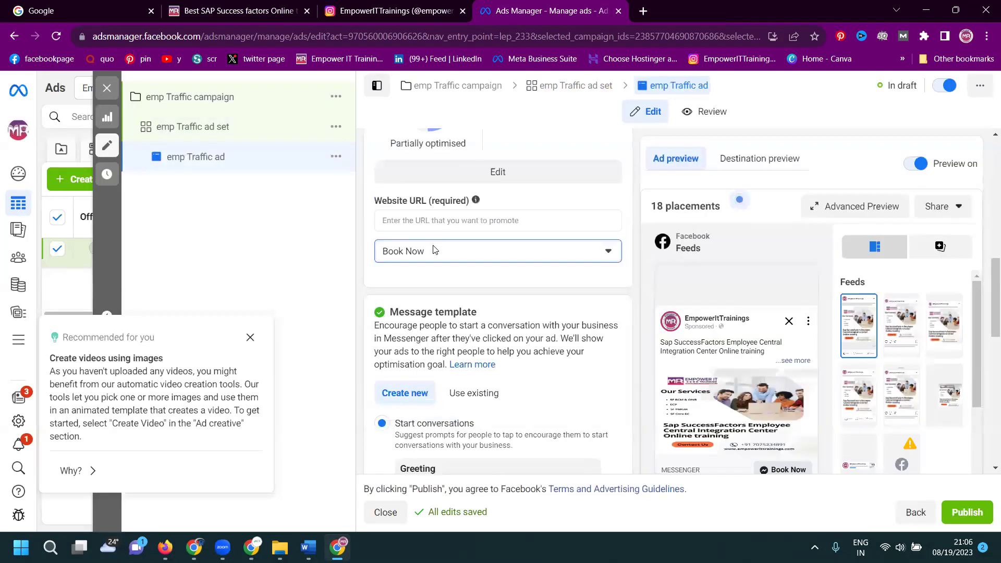
pyautogui.click(434, 220)
pyautogui.hotkey('ctrl', 'v')
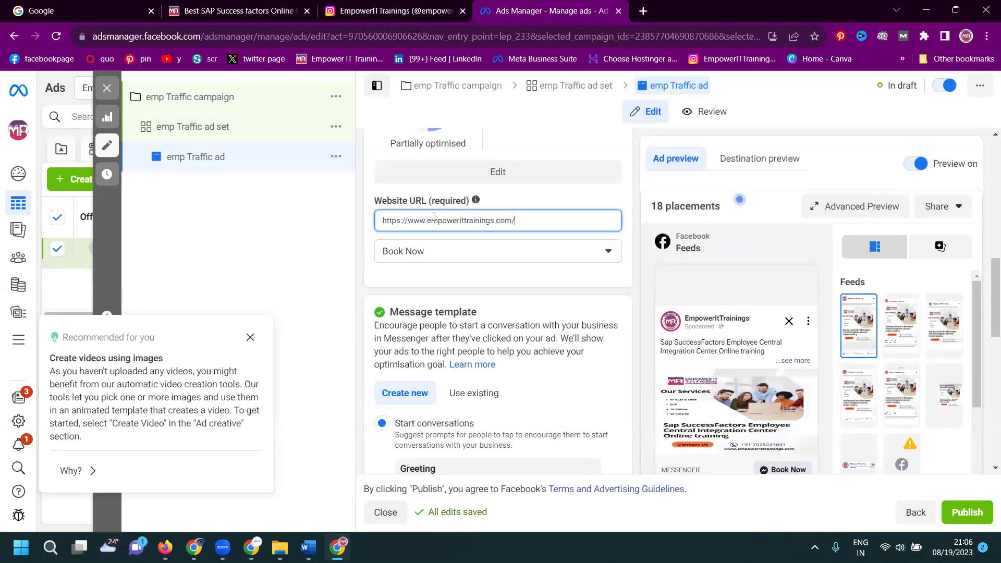
pyautogui.scroll(-3, 517, 250)
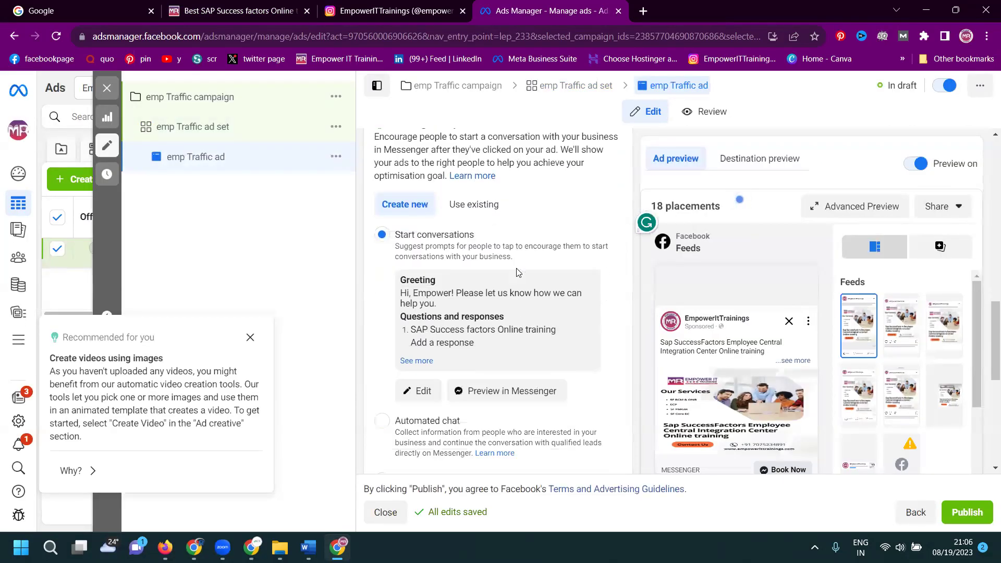
pyautogui.scroll(-5, 517, 277)
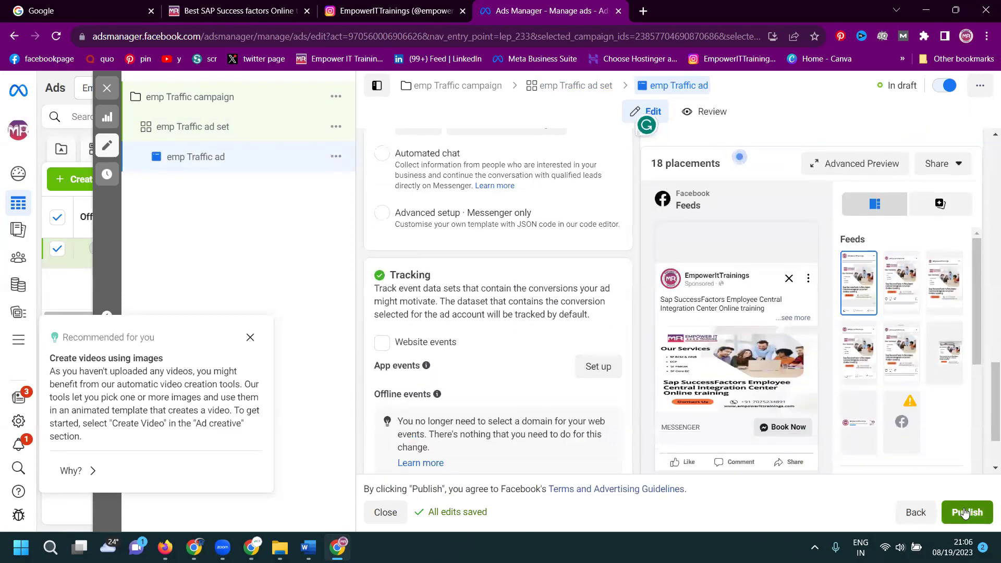
pyautogui.click(880, 166)
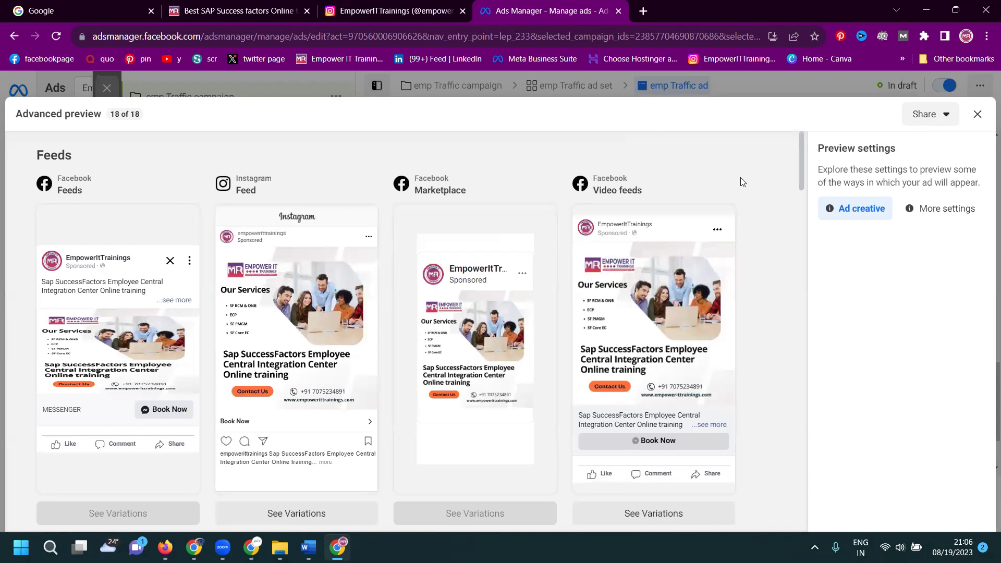
pyautogui.scroll(-1, 743, 182)
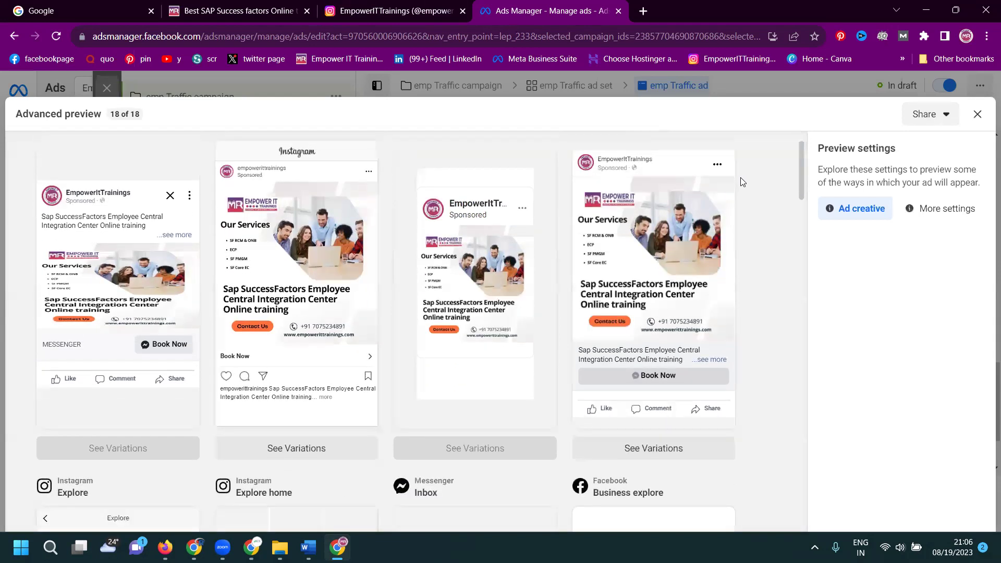
pyautogui.scroll(-3, 741, 183)
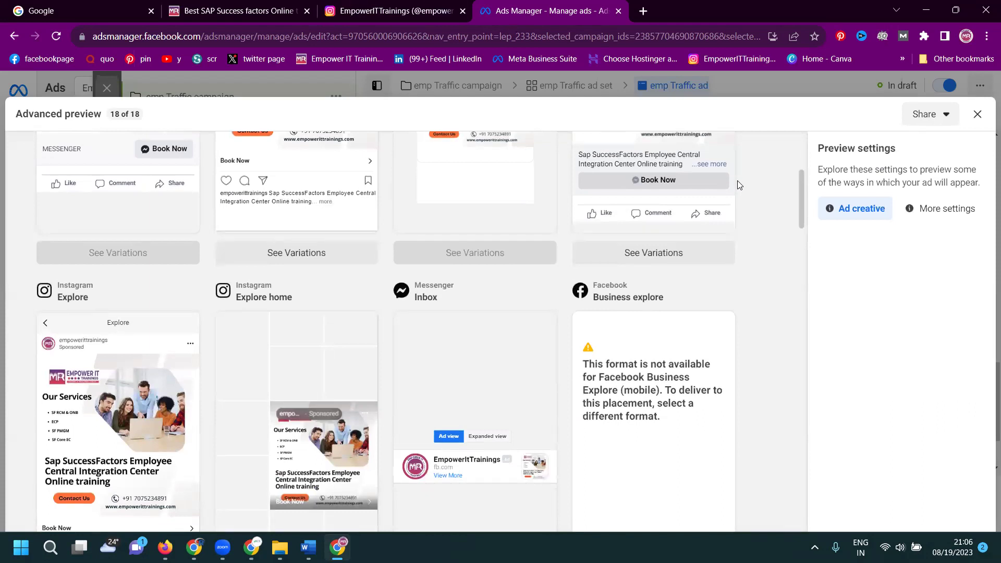
pyautogui.scroll(-1, 737, 186)
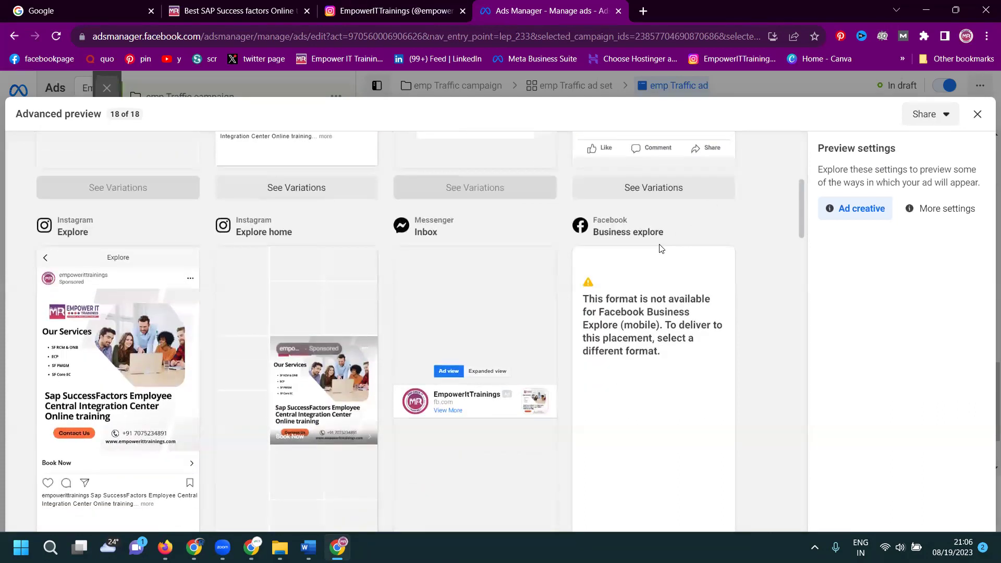
pyautogui.scroll(-6, 661, 249)
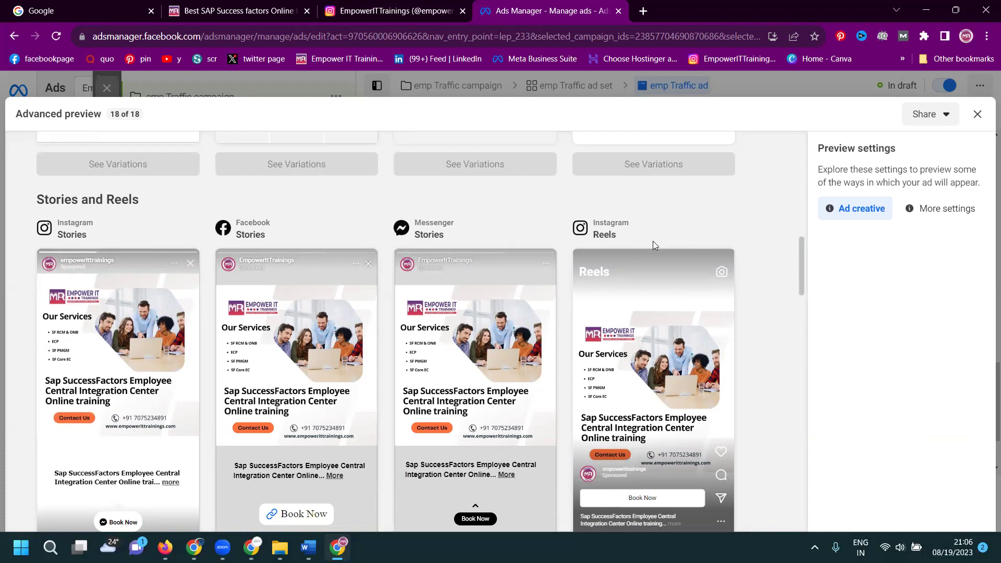
pyautogui.scroll(-5, 658, 240)
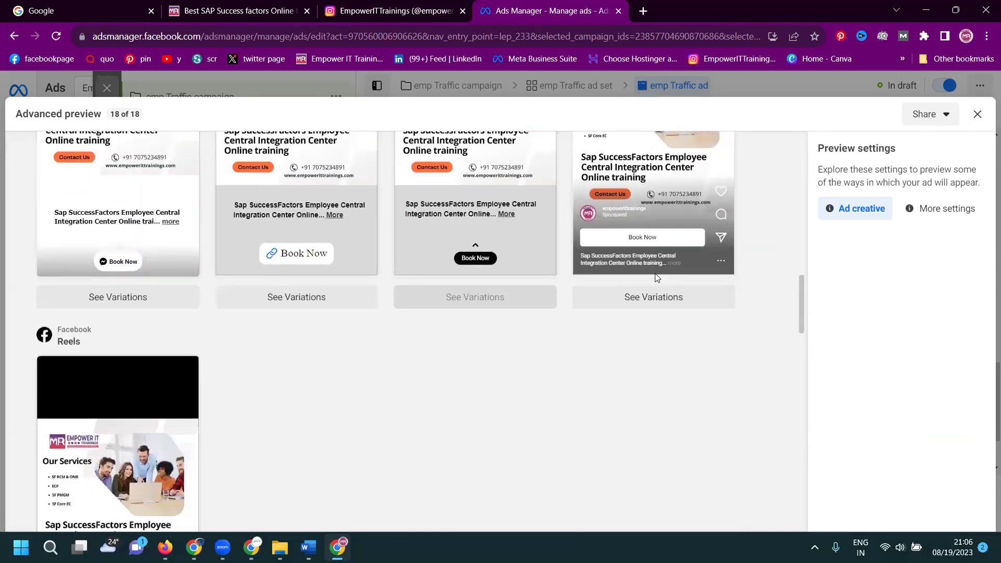
pyautogui.scroll(-5, 657, 278)
pyautogui.scroll(-5, 657, 278)
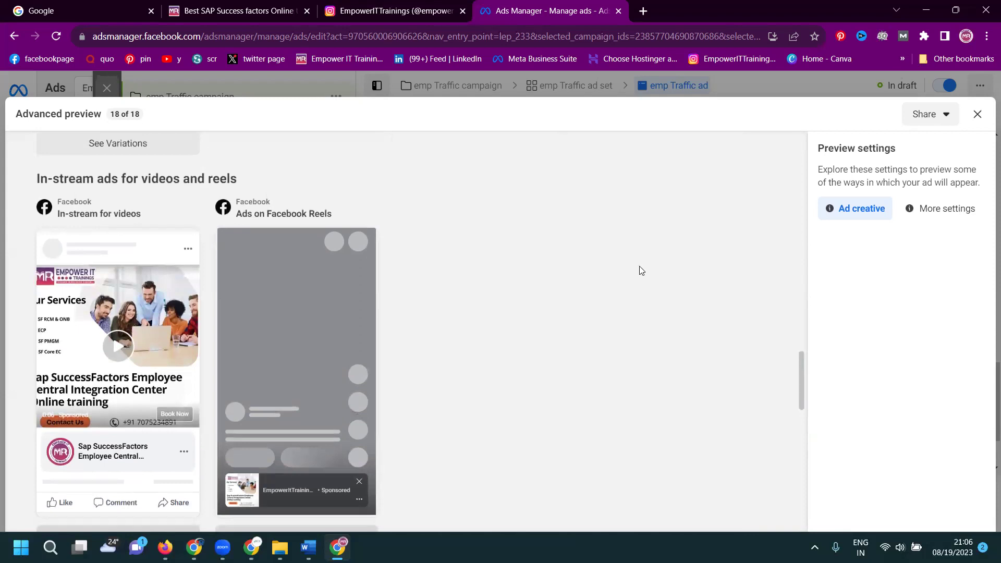
pyautogui.scroll(-3, 642, 258)
pyautogui.scroll(-10, 718, 248)
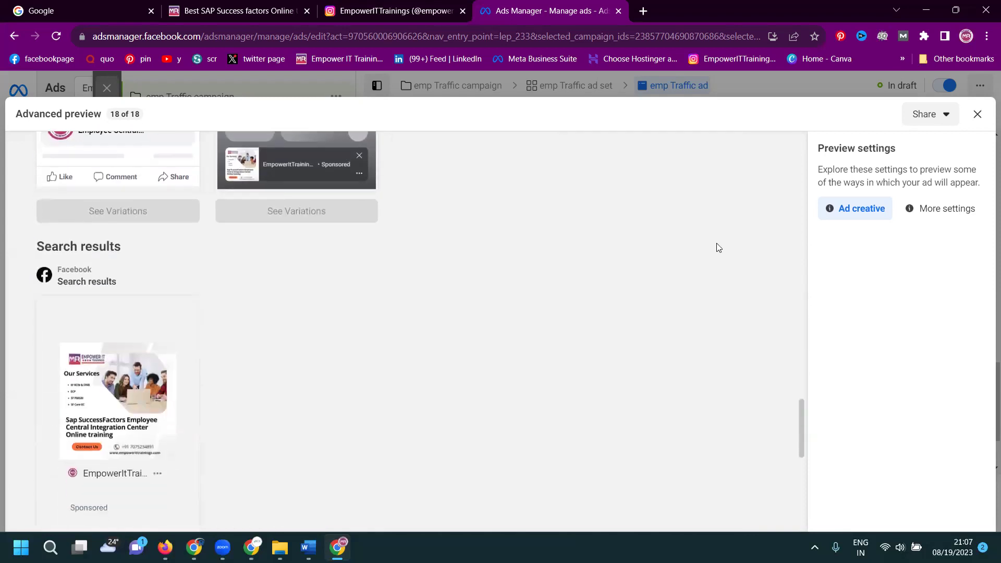
pyautogui.scroll(-3, 730, 235)
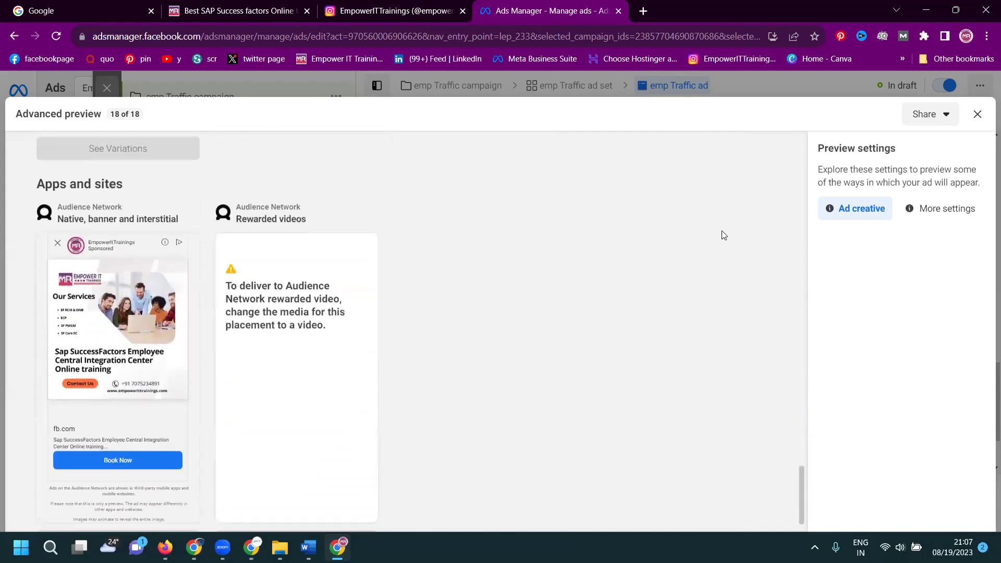
pyautogui.scroll(-1, 433, 246)
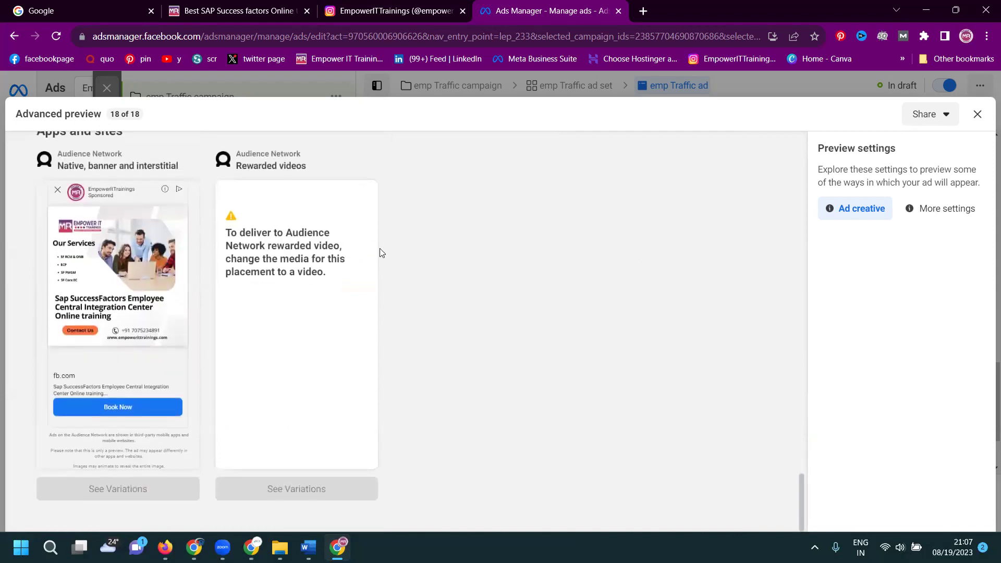
# Step: Close the placement preview and publish the emp Traffic campaign
pyautogui.click(978, 116)
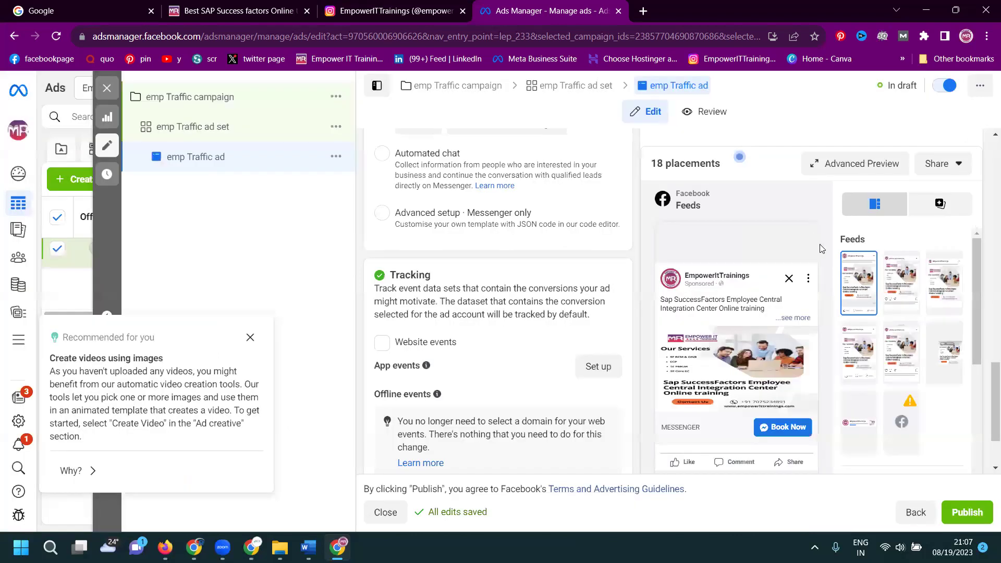
pyautogui.scroll(-2, 824, 250)
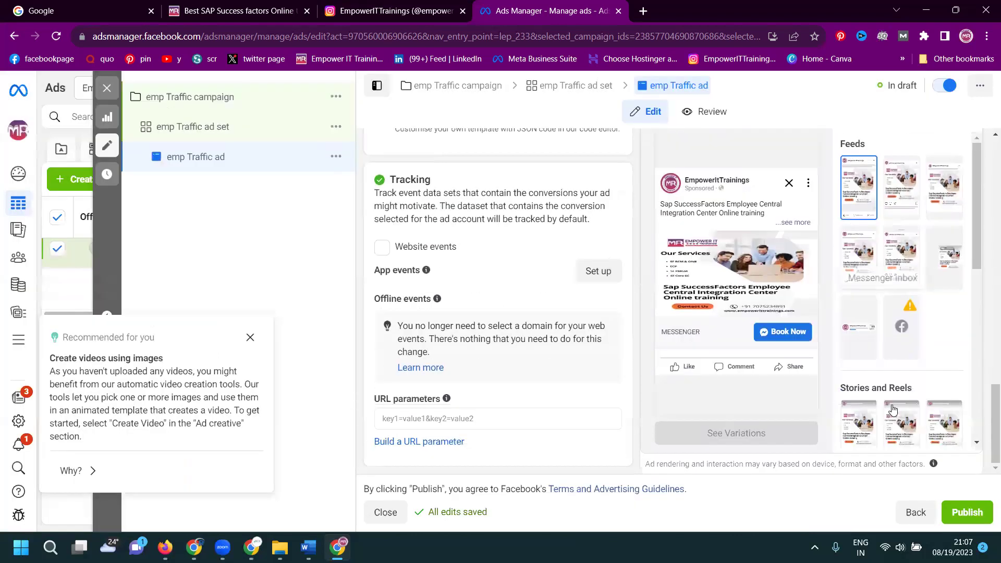
pyautogui.click(969, 514)
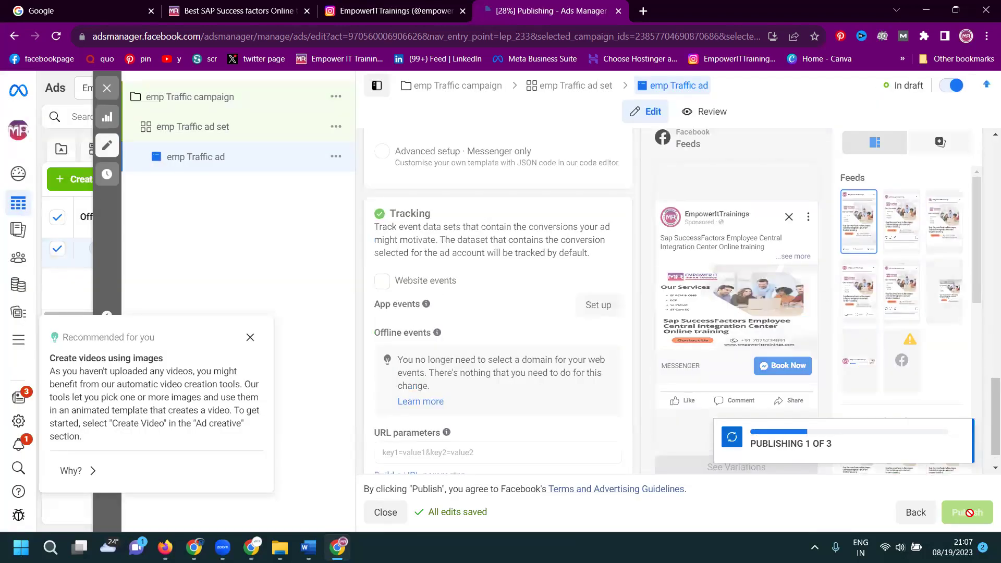
# Step: Glance at the Empower IT website, then open the Instagram home feed
pyautogui.click(405, 11)
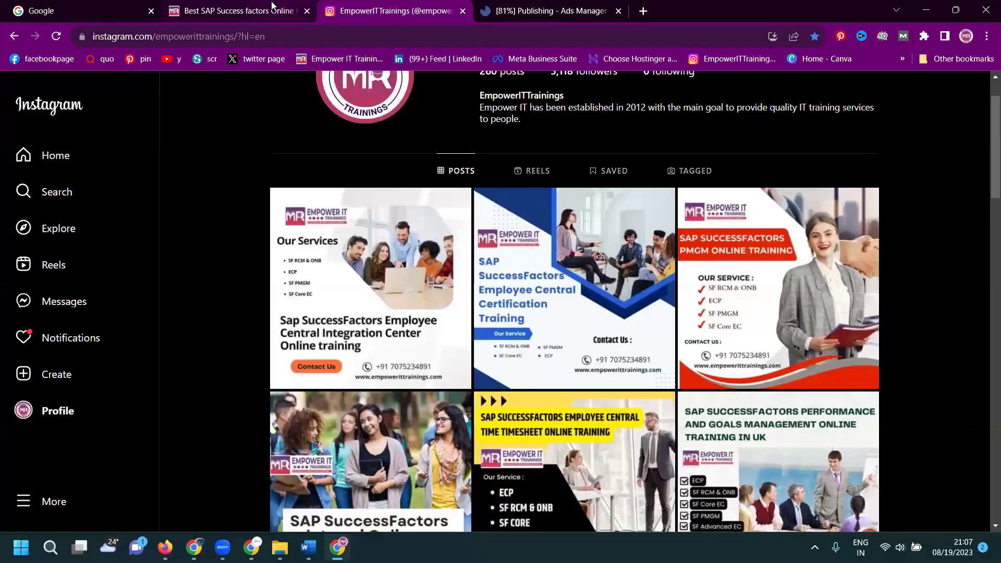
pyautogui.click(250, 13)
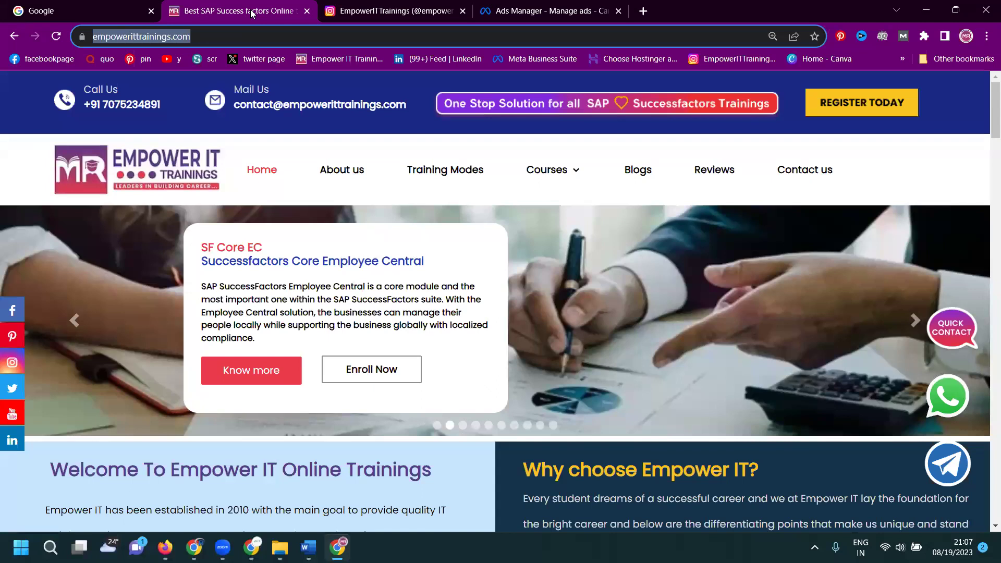
pyautogui.click(425, 14)
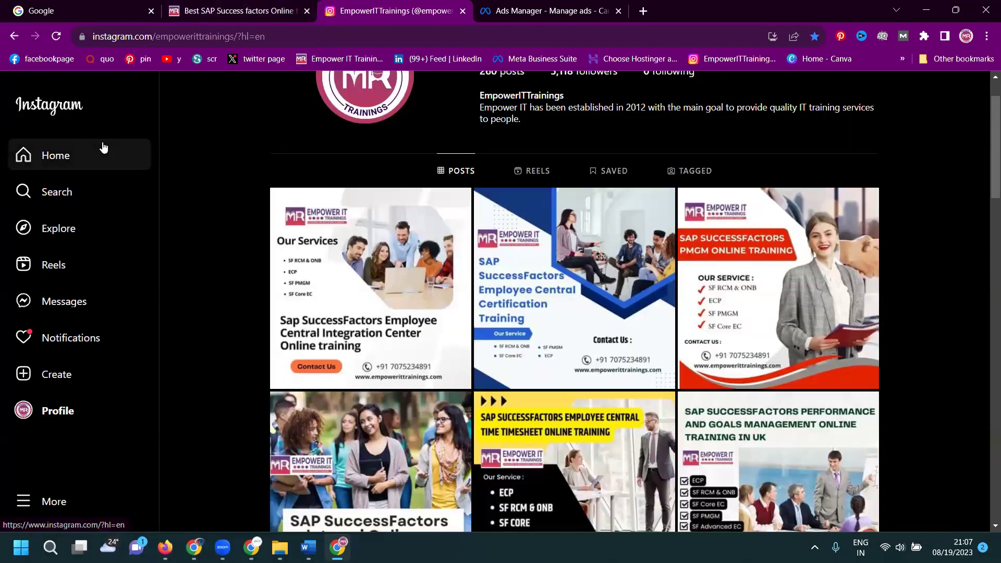
pyautogui.click(119, 159)
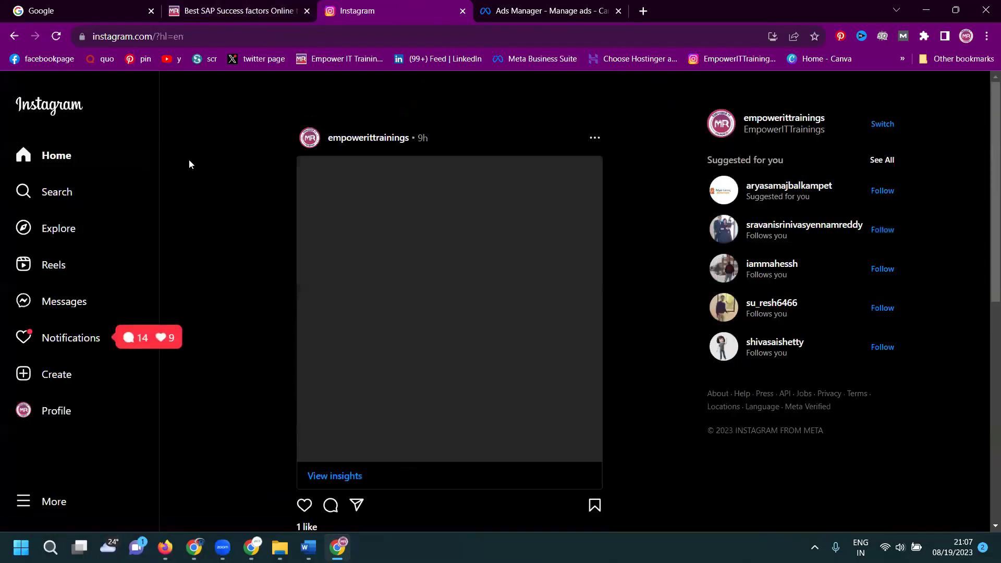
# Step: Scroll through the Instagram home feed, then return to the emp Traffic ad editor
pyautogui.scroll(-8, 189, 165)
pyautogui.scroll(-1, 189, 172)
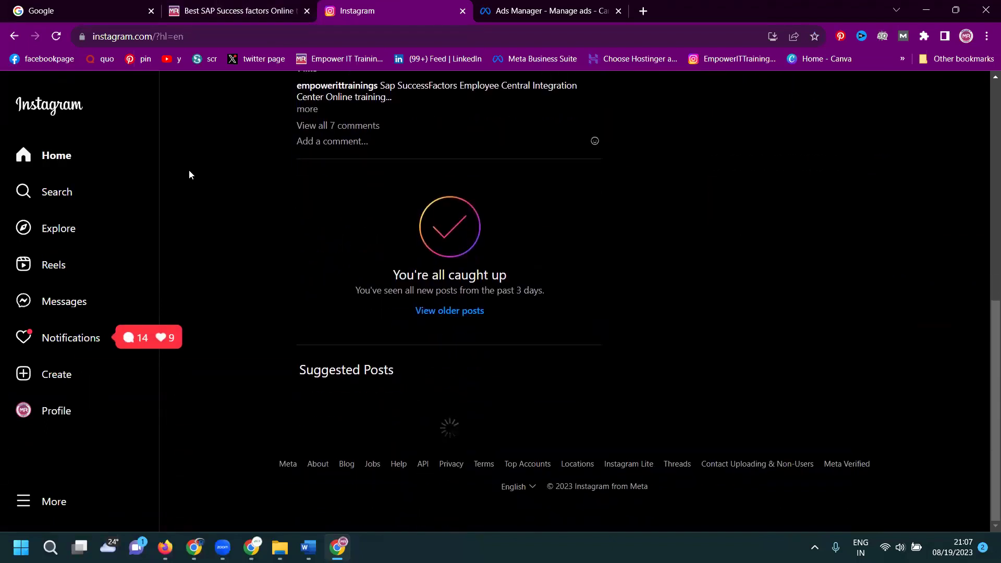
pyautogui.scroll(-4, 188, 175)
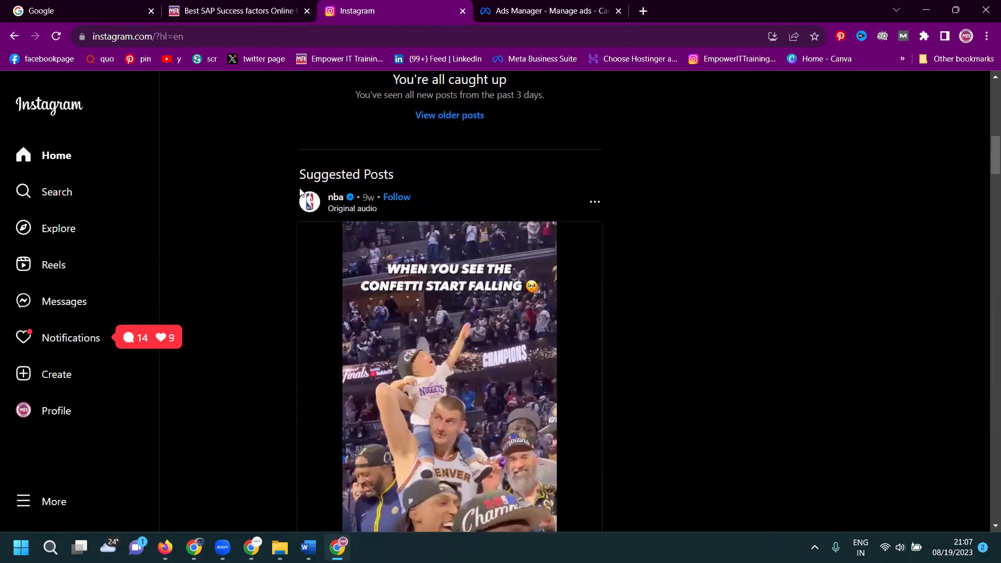
pyautogui.scroll(-5, 262, 197)
pyautogui.scroll(-12, 261, 195)
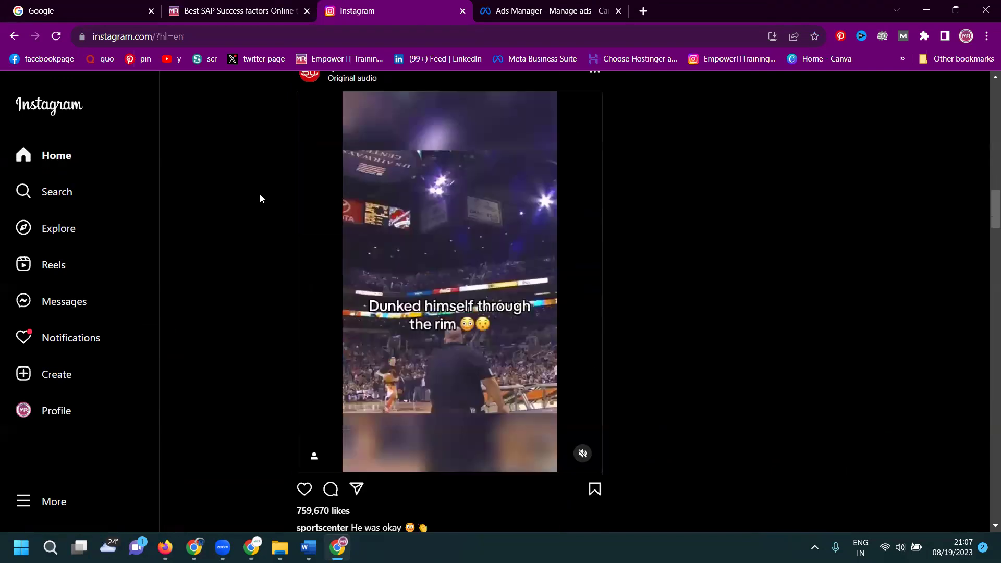
pyautogui.scroll(-8, 261, 198)
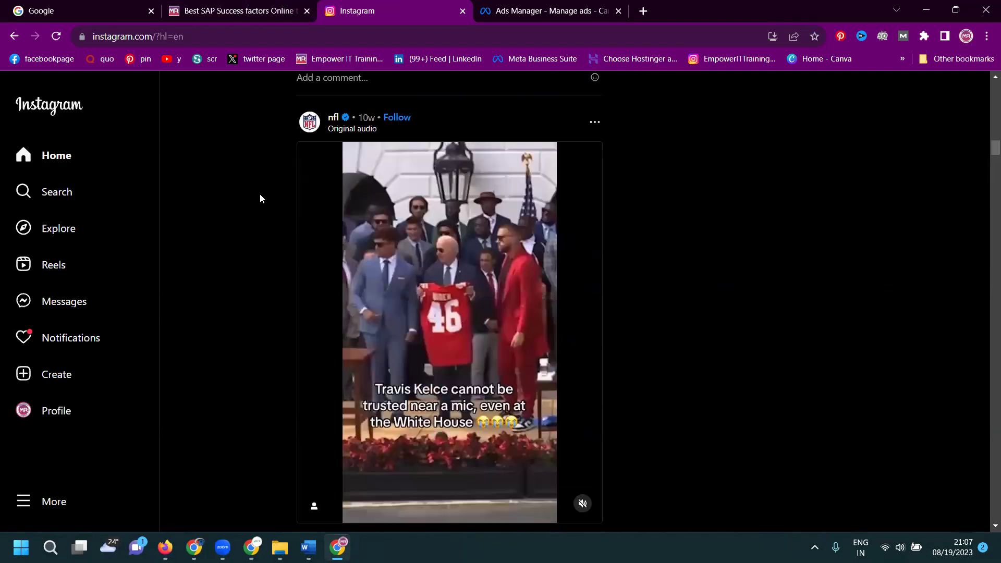
pyautogui.scroll(-4, 261, 198)
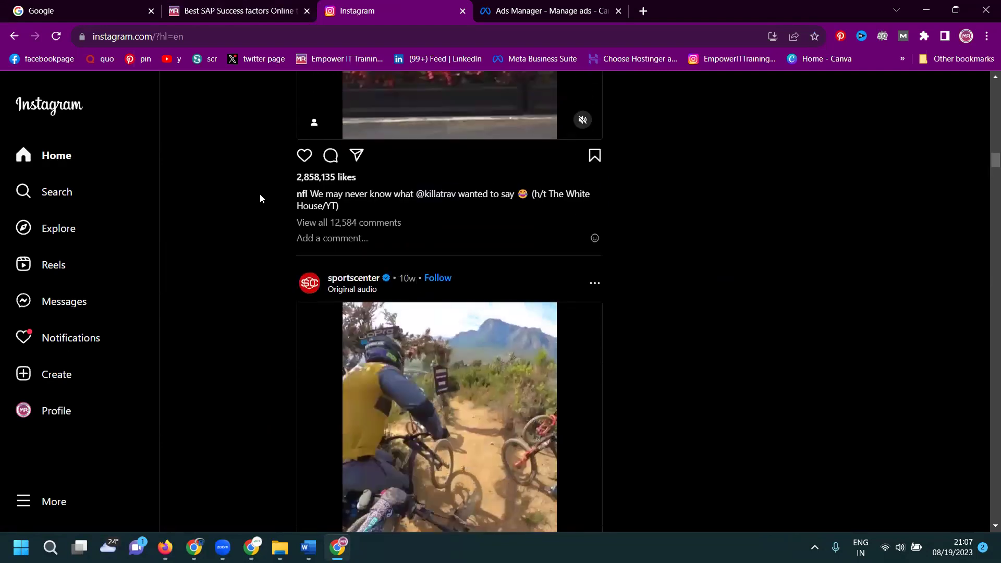
pyautogui.scroll(-5, 261, 198)
pyautogui.scroll(-5, 260, 195)
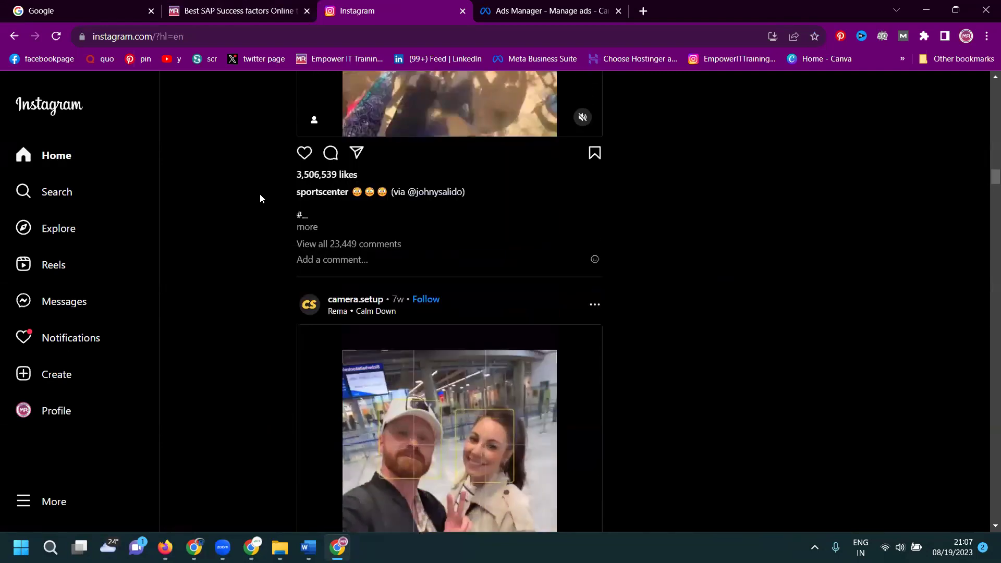
pyautogui.scroll(-6, 260, 195)
pyautogui.scroll(-9, 260, 198)
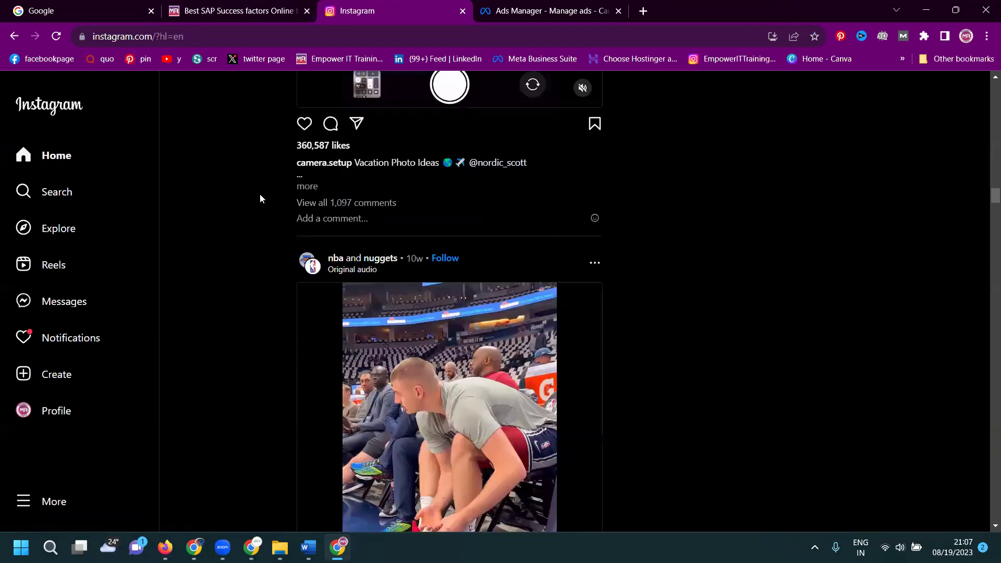
pyautogui.scroll(-5, 260, 196)
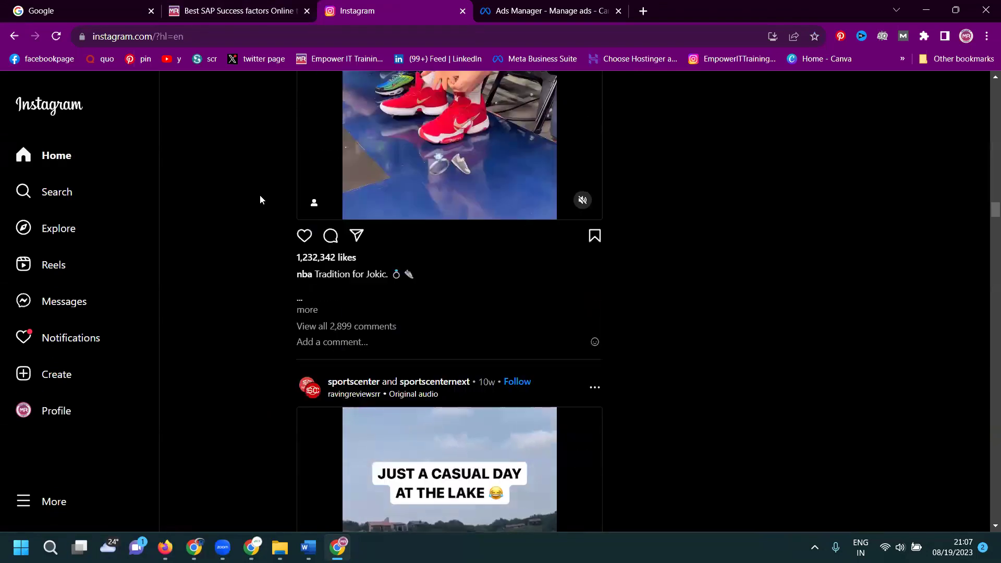
pyautogui.scroll(-3, 217, 181)
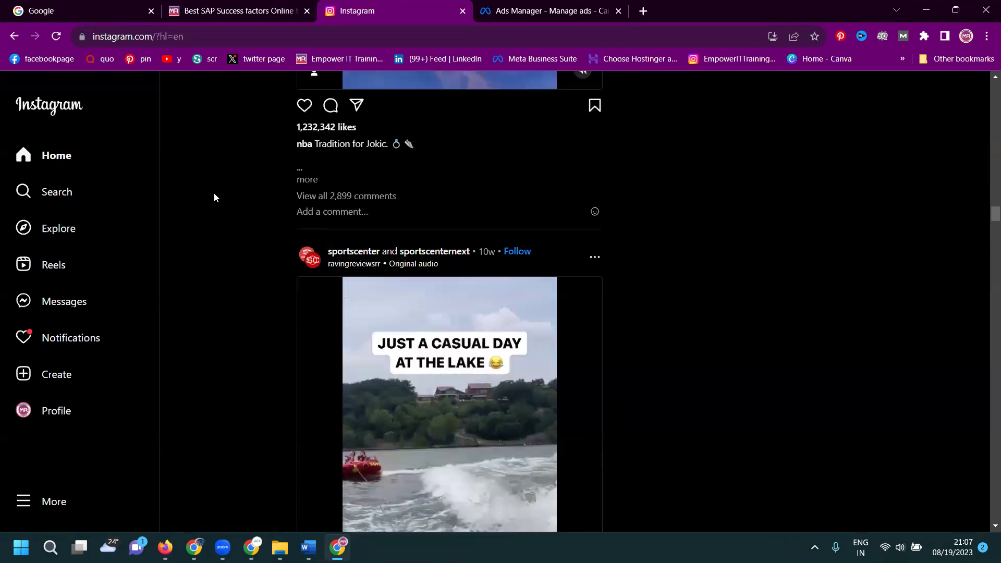
pyautogui.scroll(-9, 214, 194)
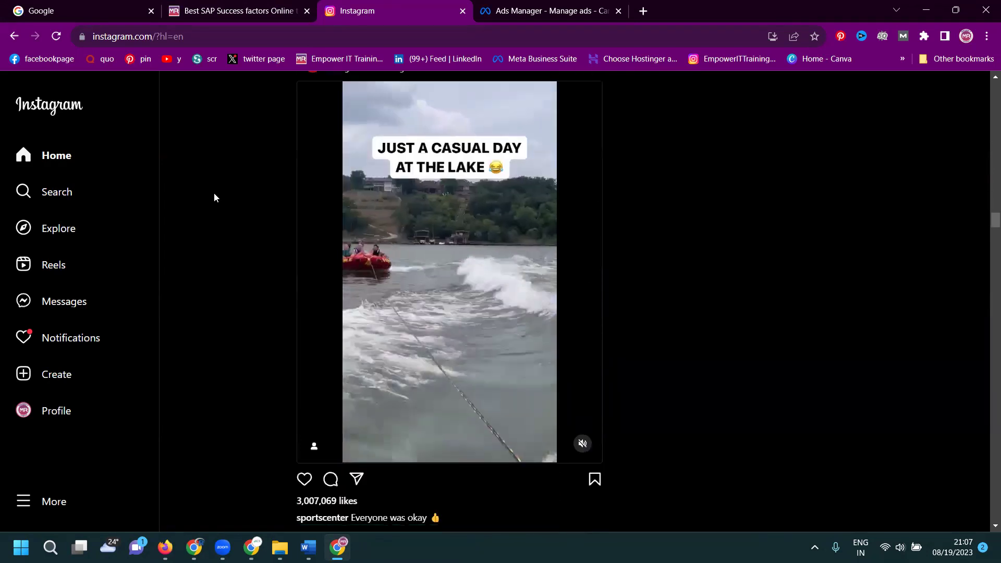
pyautogui.scroll(-4, 214, 195)
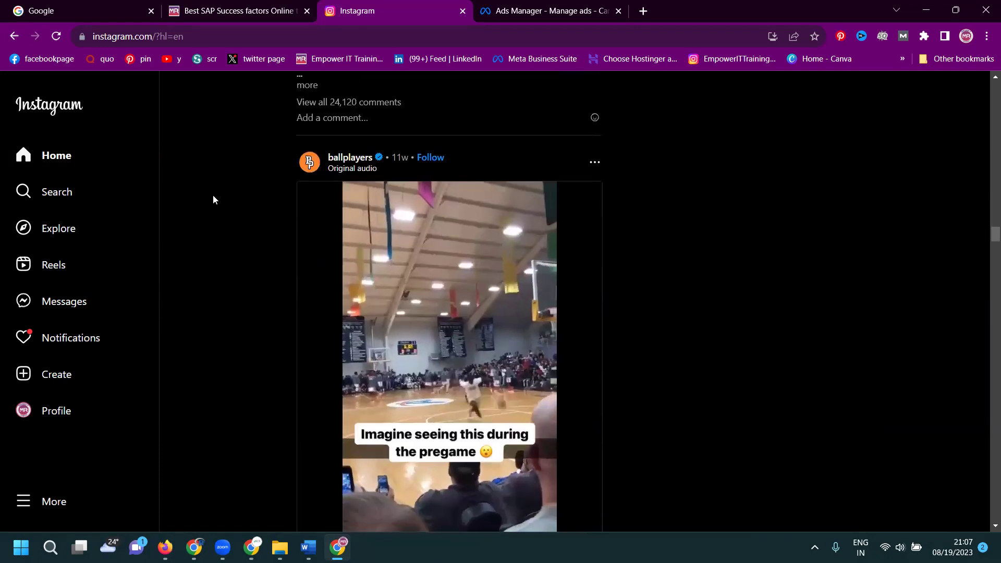
pyautogui.scroll(-6, 214, 195)
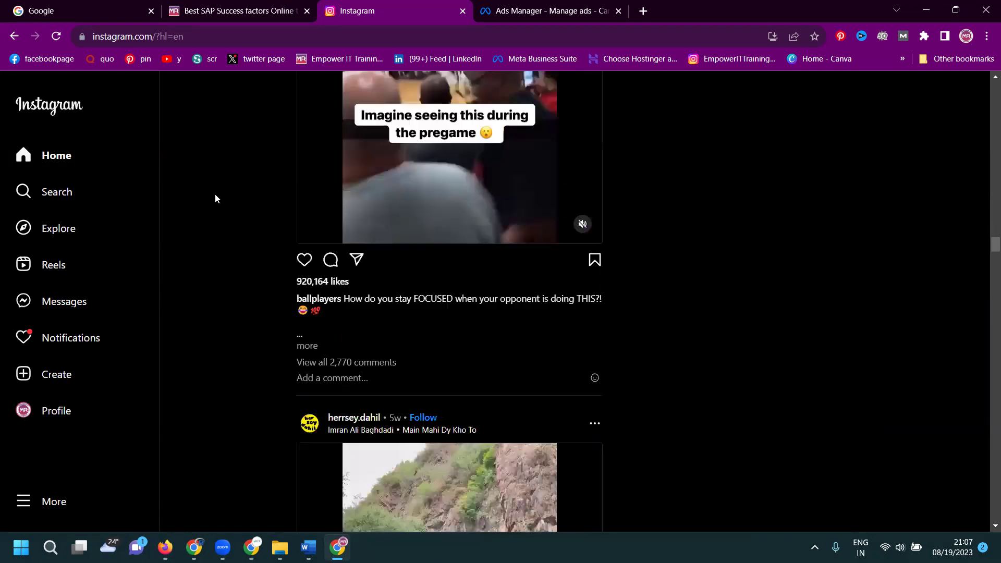
pyautogui.scroll(-6, 215, 194)
pyautogui.scroll(-5, 215, 194)
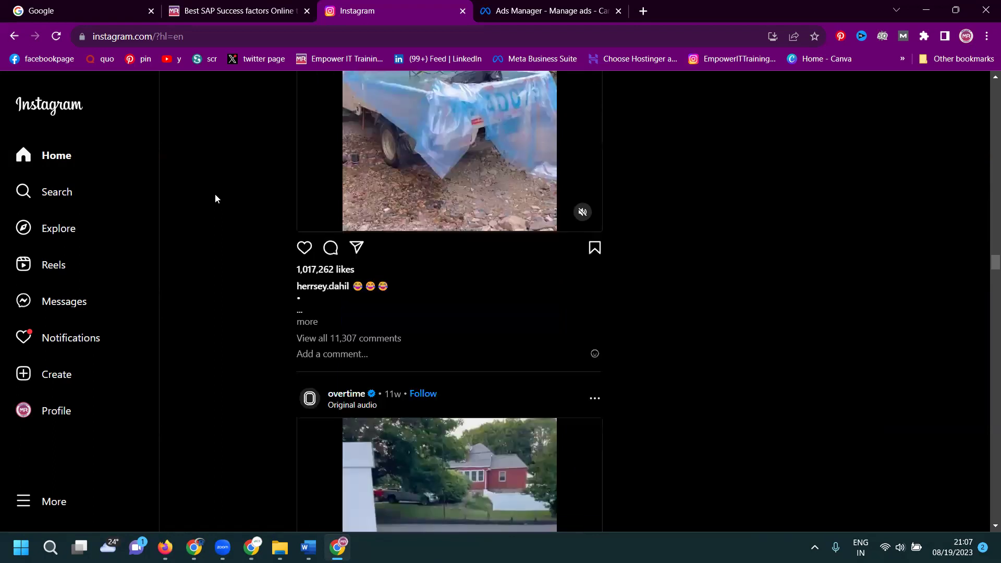
pyautogui.scroll(-6, 215, 194)
pyautogui.scroll(-8, 215, 198)
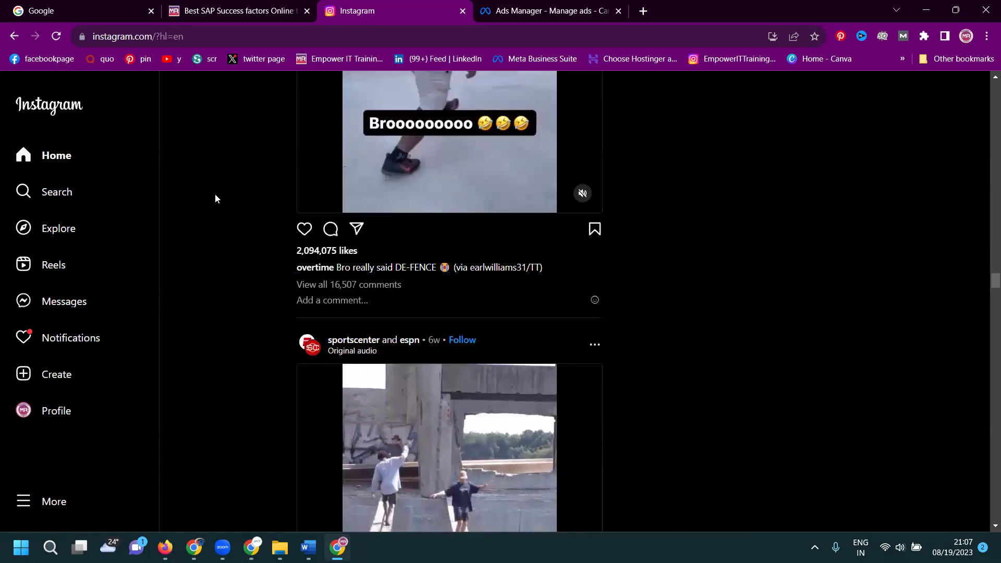
pyautogui.click(217, 5)
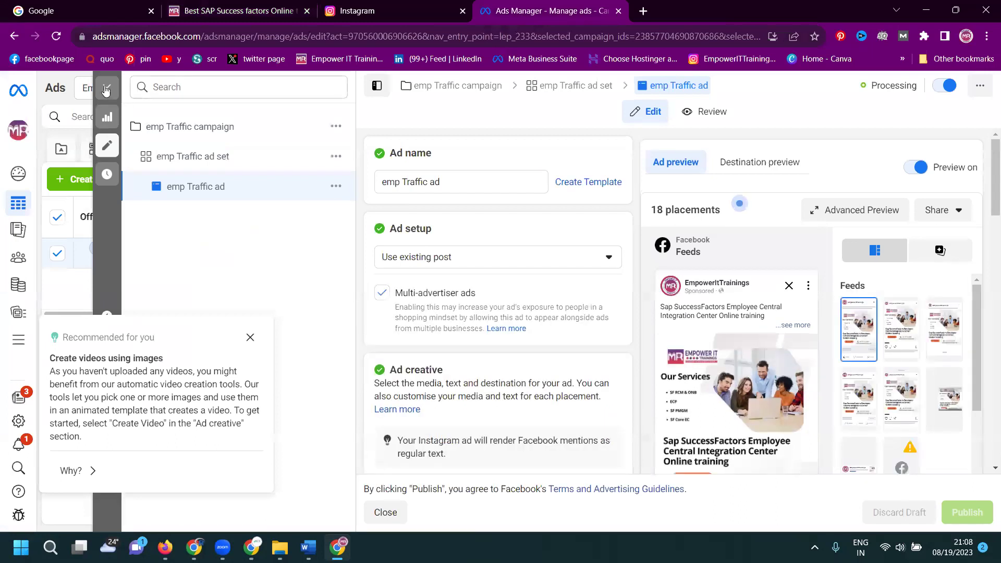
# Step: Close the ad editor and view the campaigns list showing emp Traffic campaign
pyautogui.click(107, 87)
pyautogui.click(163, 144)
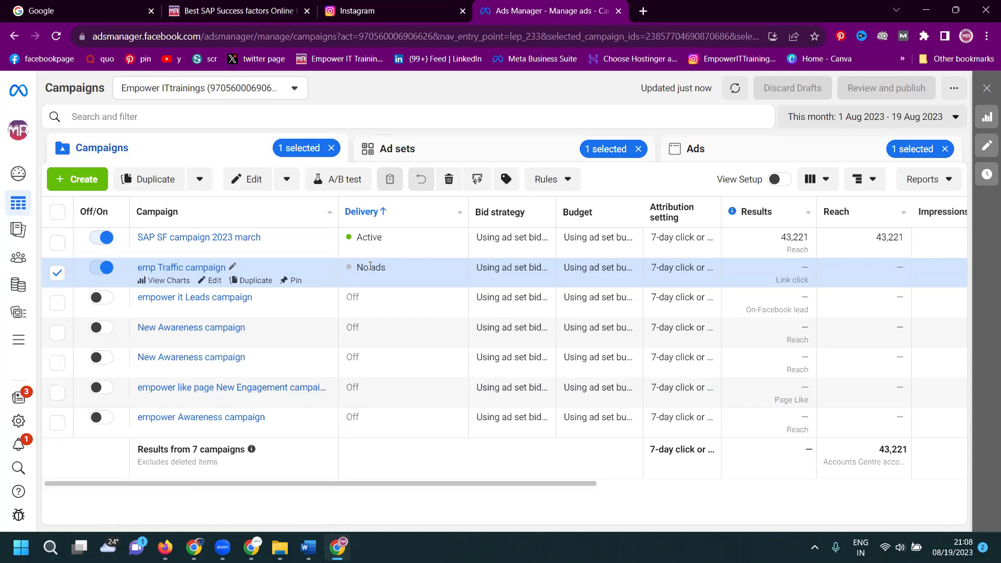
# Step: View the empowerittrainings Instagram profile, then switch to the YouTube channel's Videos window
pyautogui.click(253, 11)
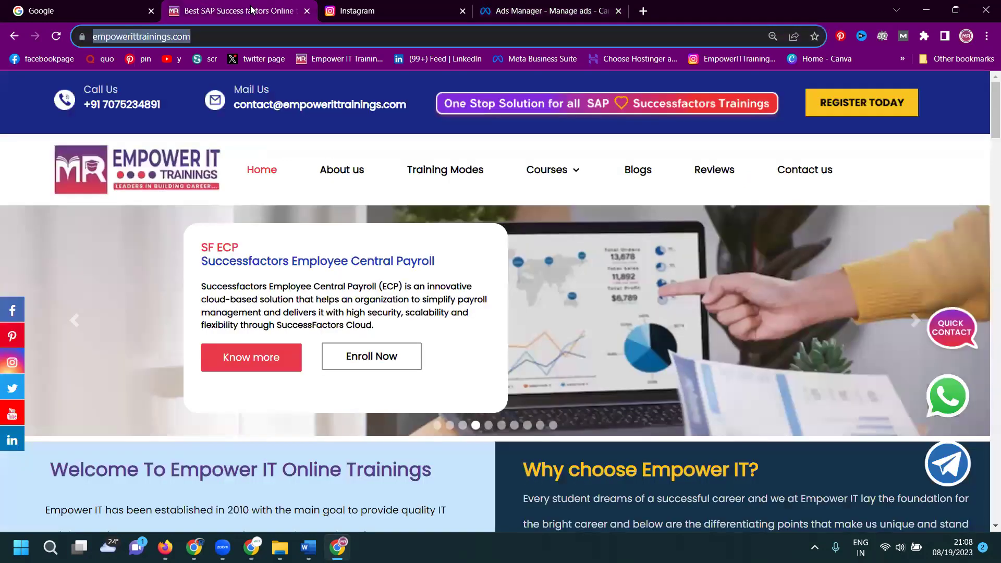
pyautogui.click(346, 11)
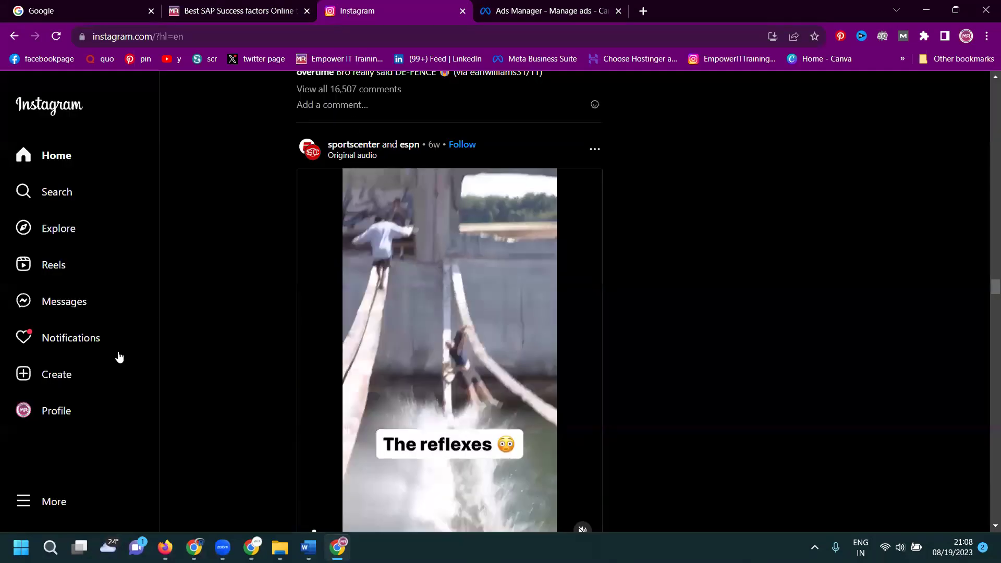
pyautogui.click(73, 424)
pyautogui.scroll(-1, 252, 257)
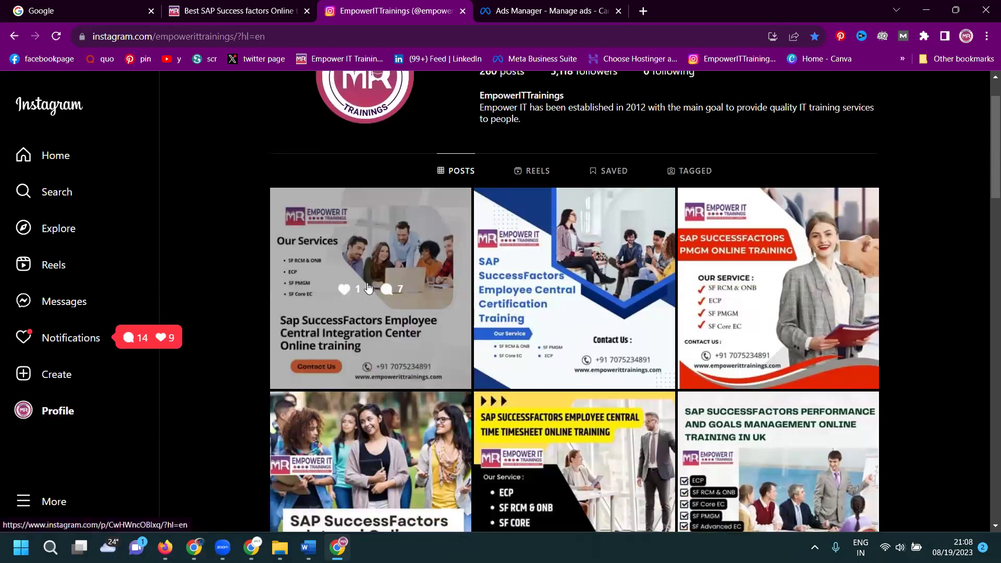
pyautogui.scroll(1, 369, 288)
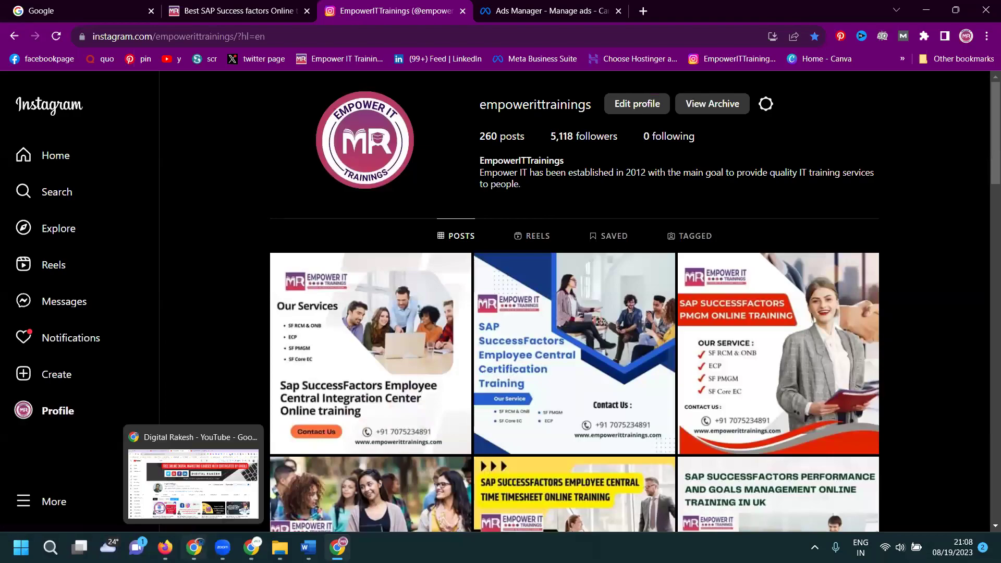
pyautogui.click(195, 545)
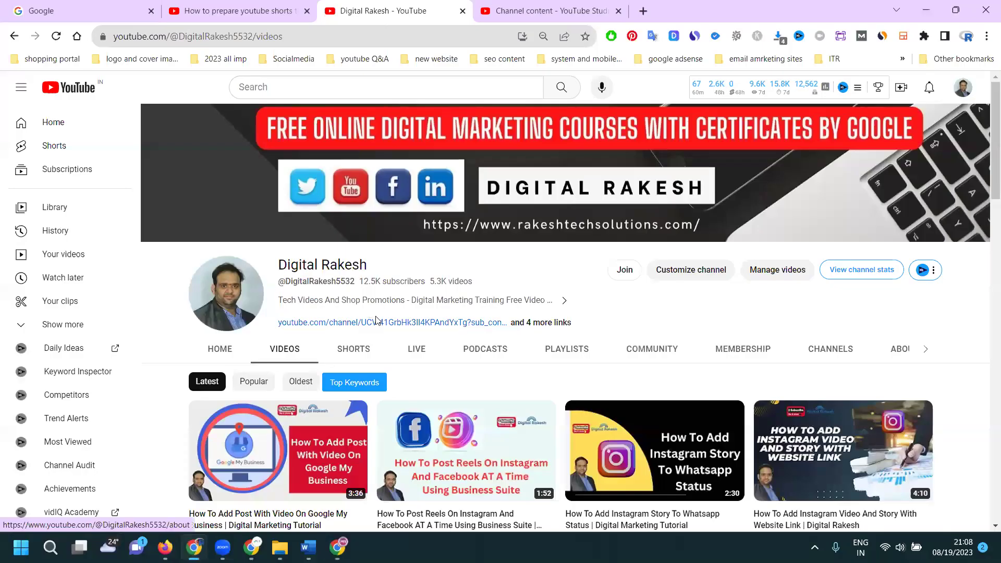
pyautogui.moveTo(522, 512)
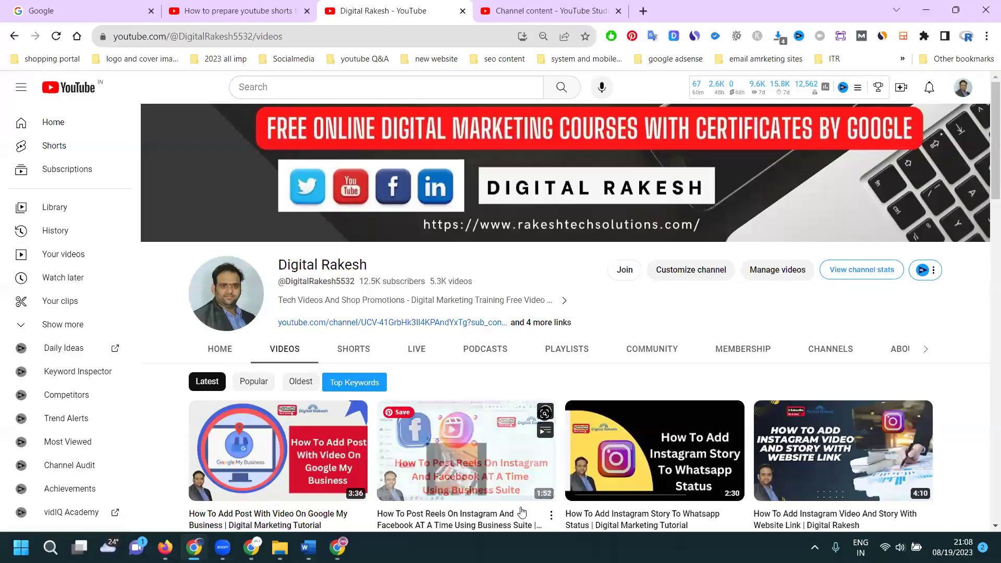